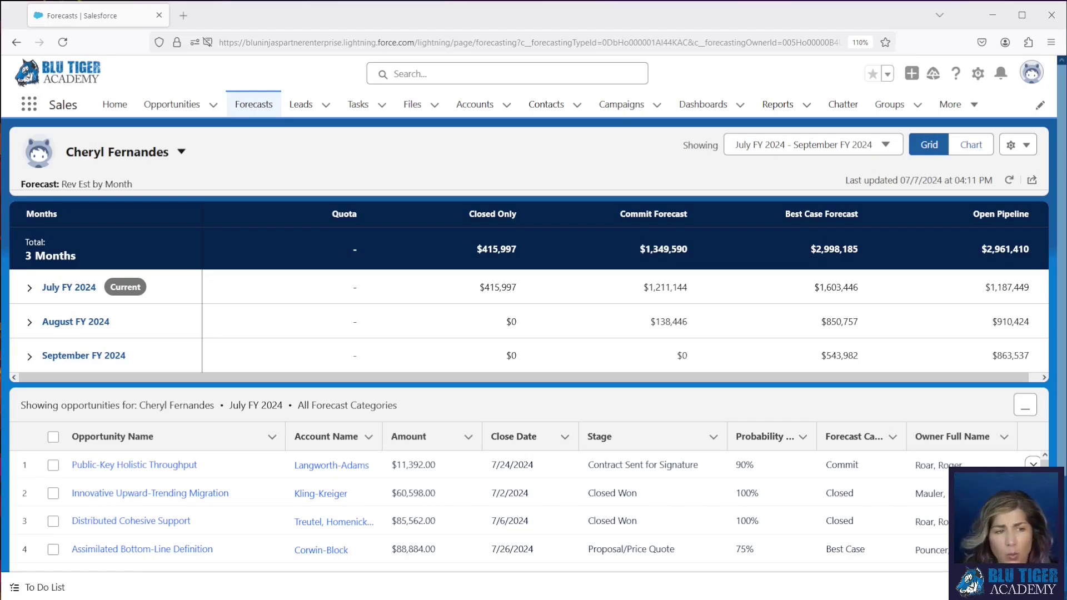
Review the quota sheet's Sales Rep Name, User Id, Forecast Type Name, empty Forecast Type Id, Quota Amount and StartDate columns
key(alt+Tab)
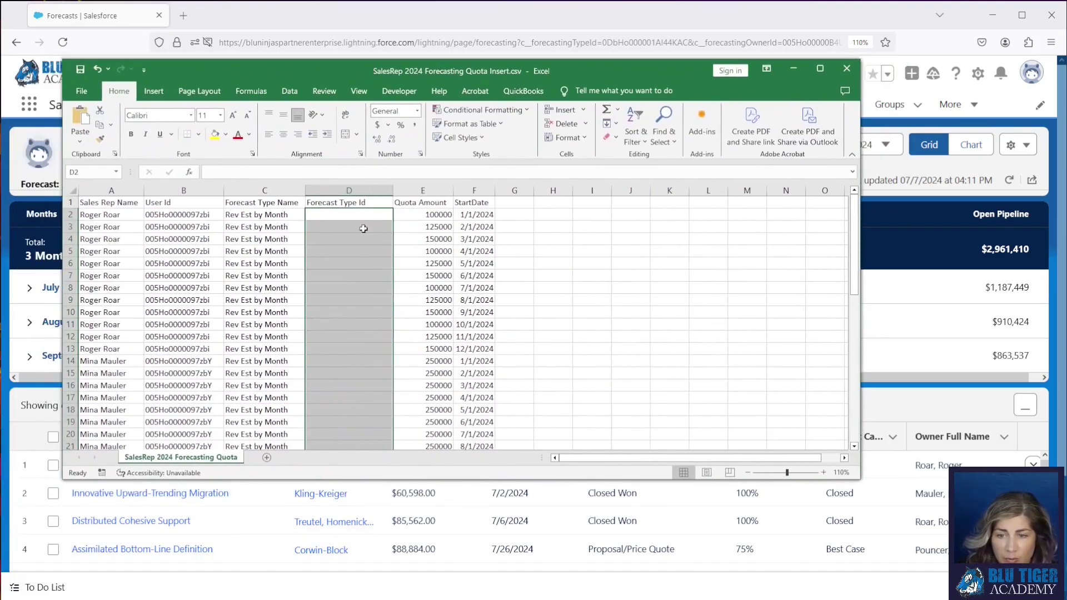
click(348, 251)
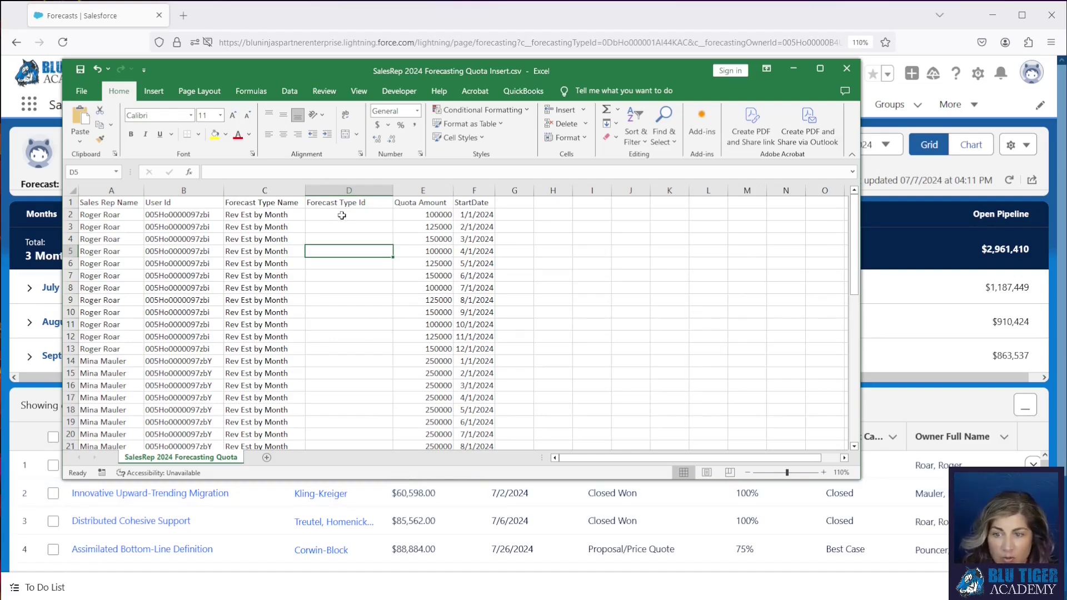
click(176, 189)
click(346, 189)
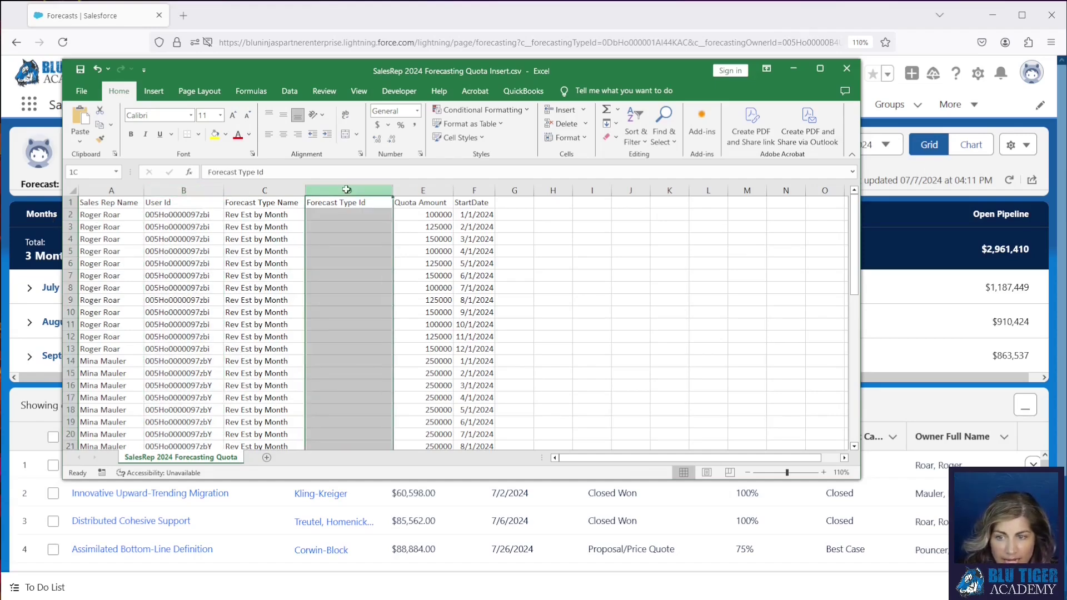
click(423, 190)
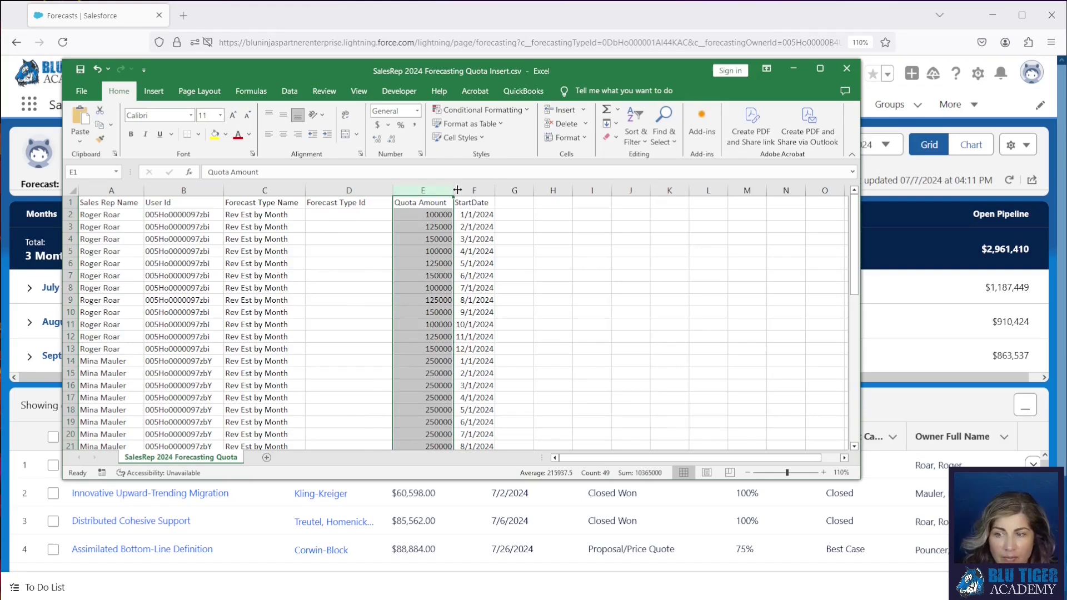
click(474, 190)
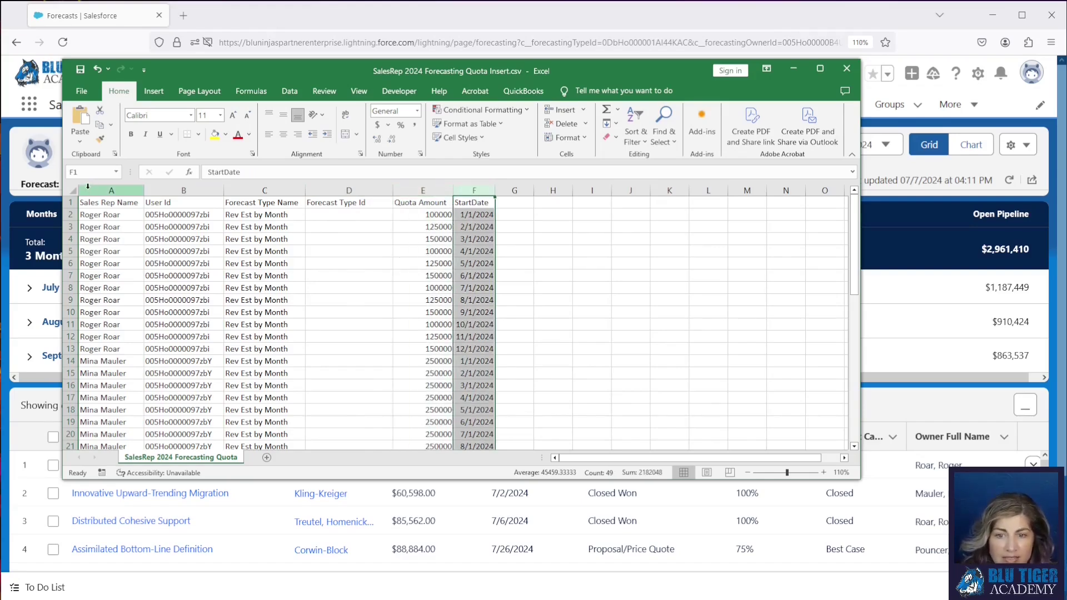
click(111, 190)
click(271, 189)
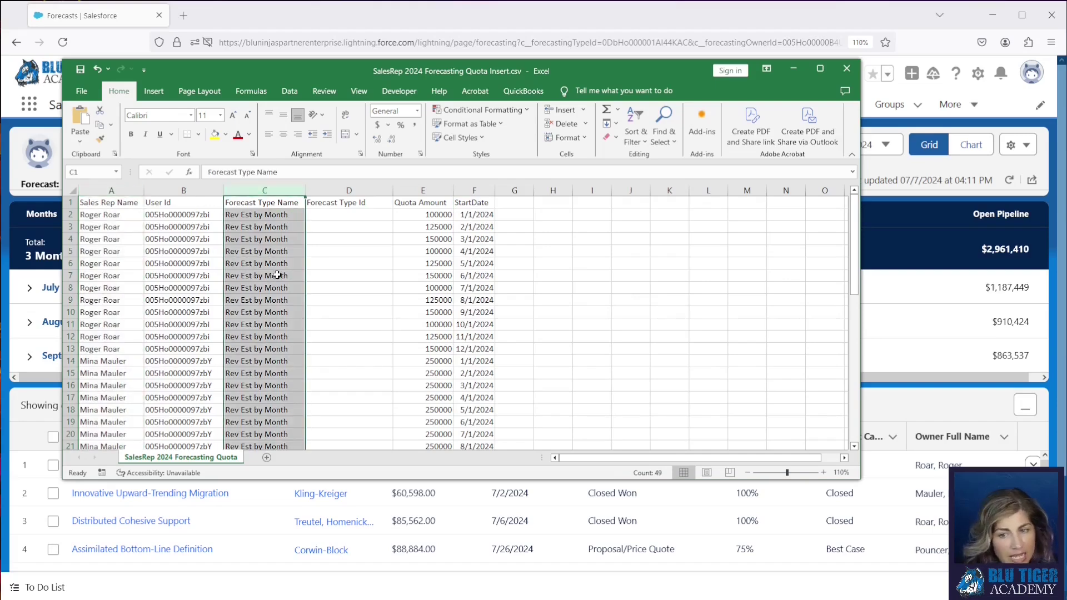
click(187, 215)
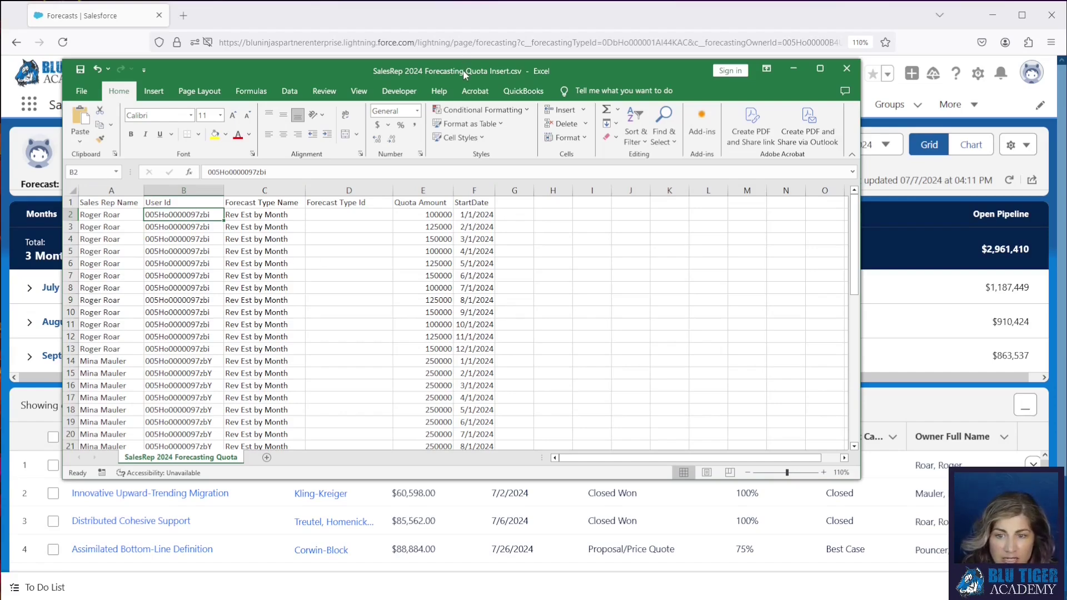
Search the first sales rep's name, open their user profile and select the record ID in the URL
drag(462, 69, 281, 102)
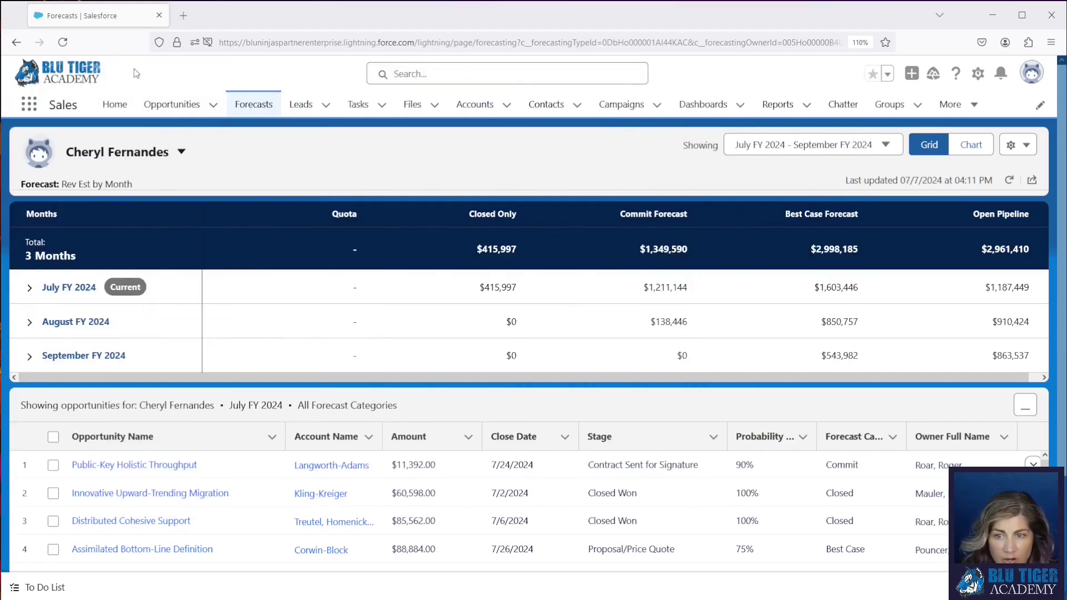
click(414, 75)
text(ro)
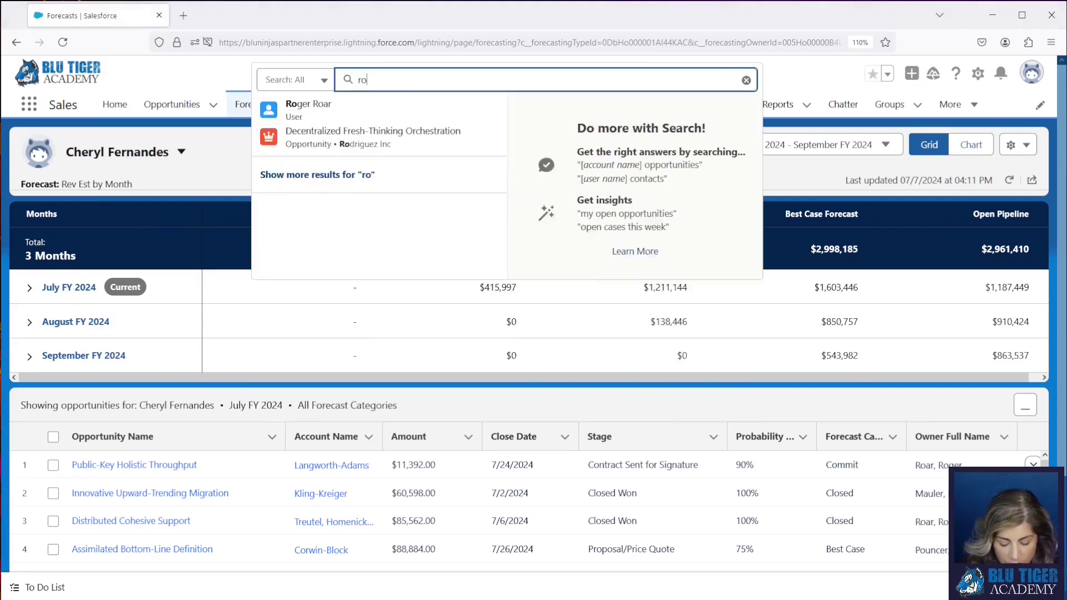
text(ger roar)
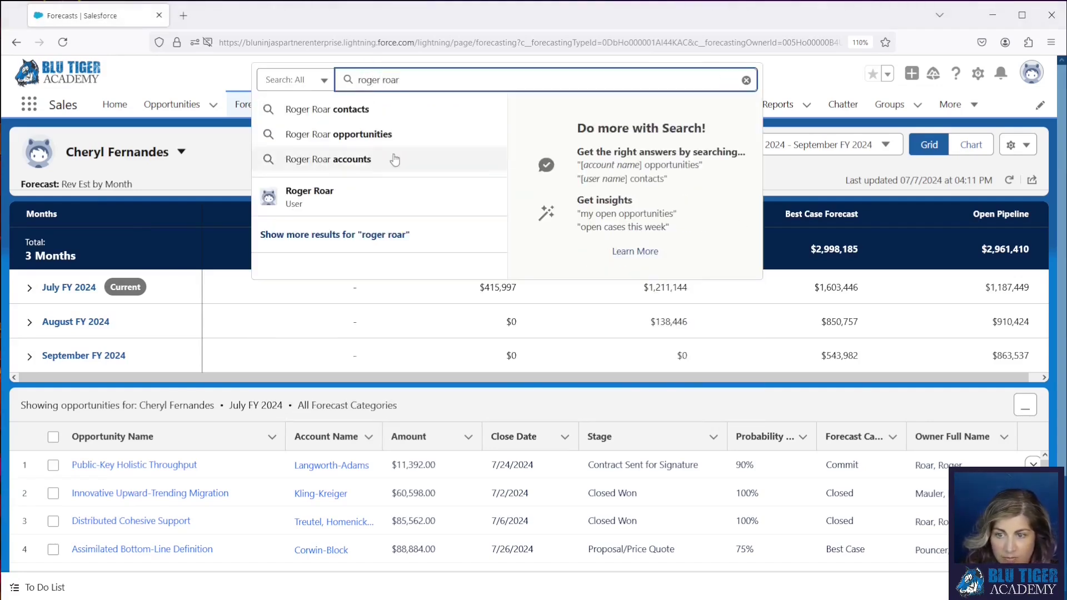
click(383, 191)
click(515, 42)
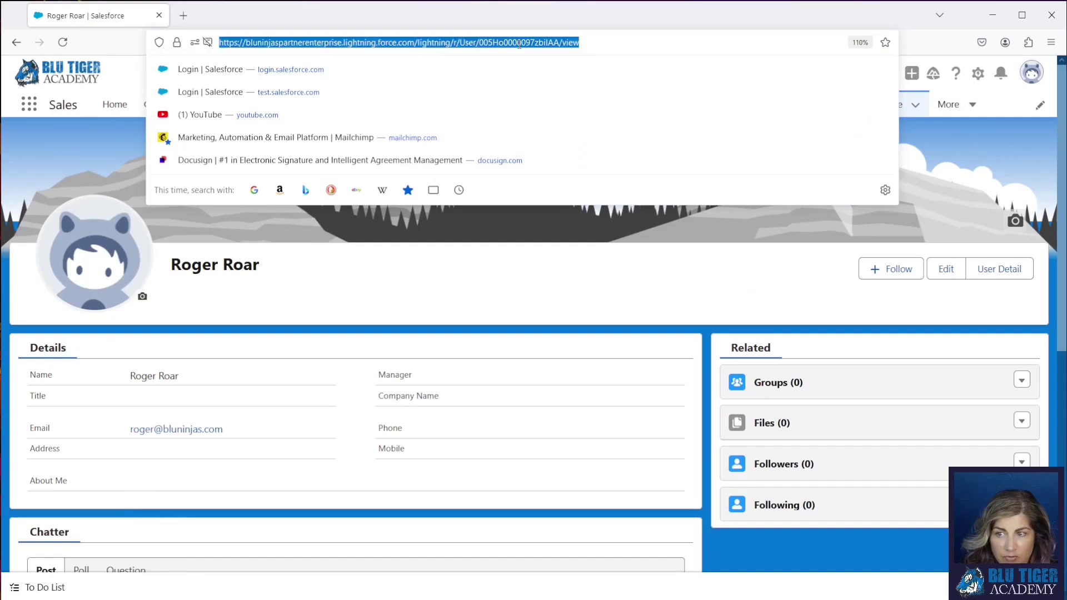
double_click(515, 42)
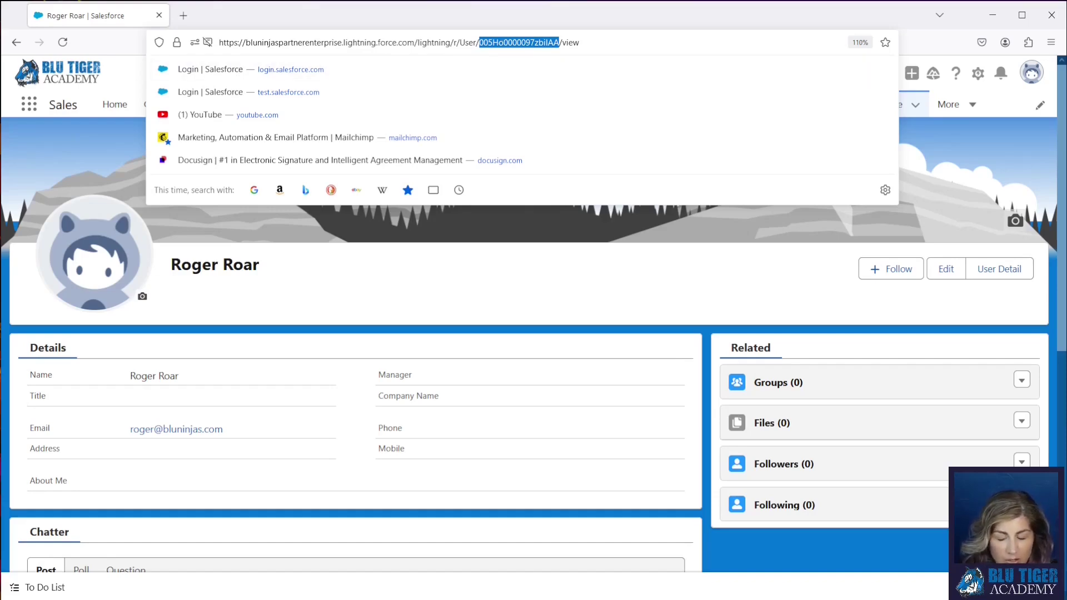
Run 'Select Id, MasterLabel from ForecastingType' in the Developer Console Query Editor
click(745, 300)
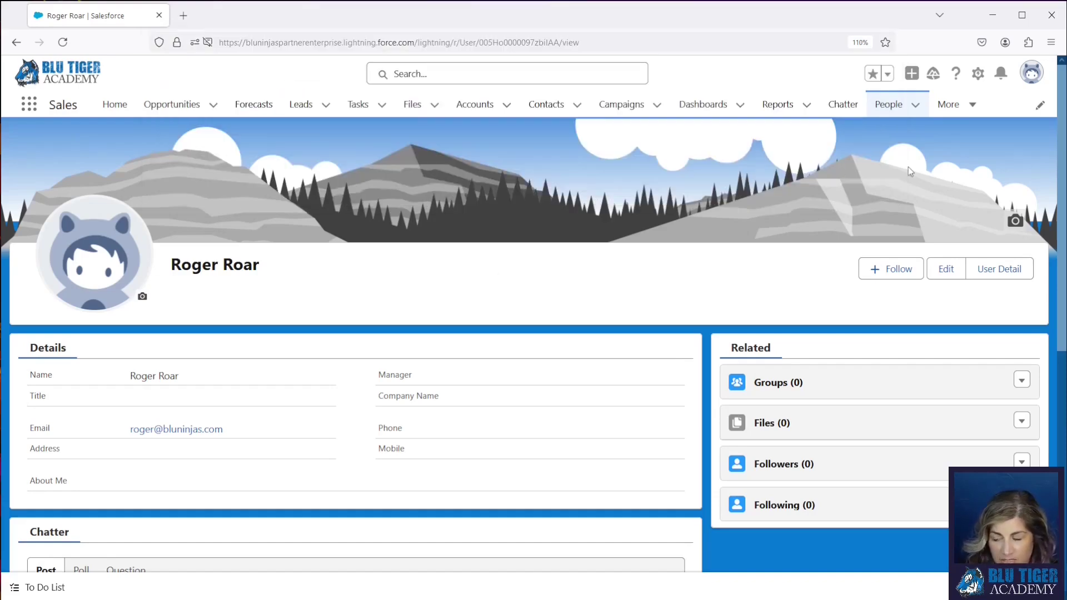
click(978, 73)
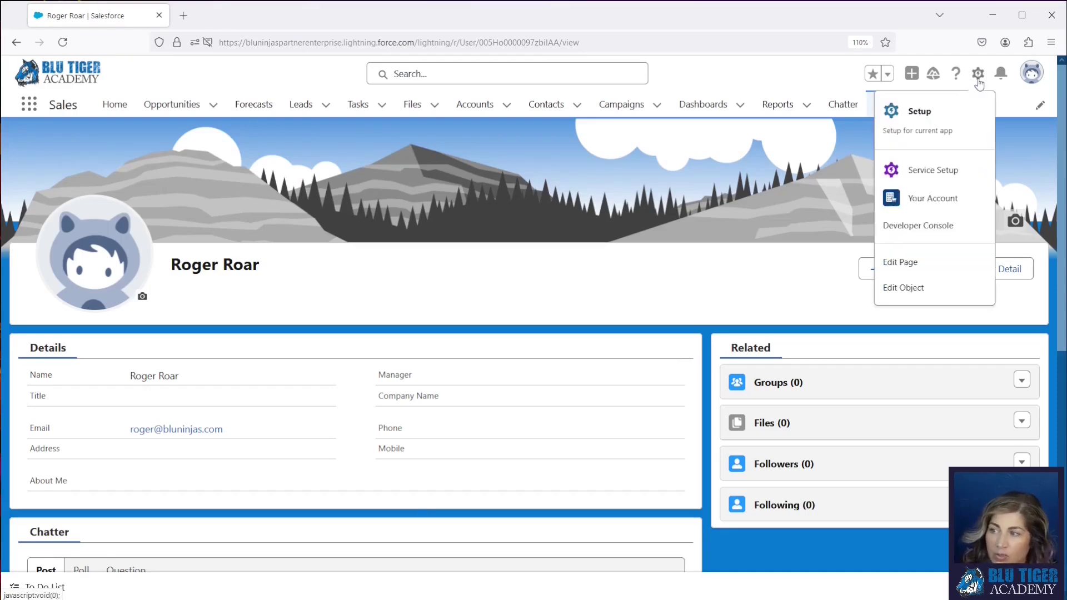
click(951, 233)
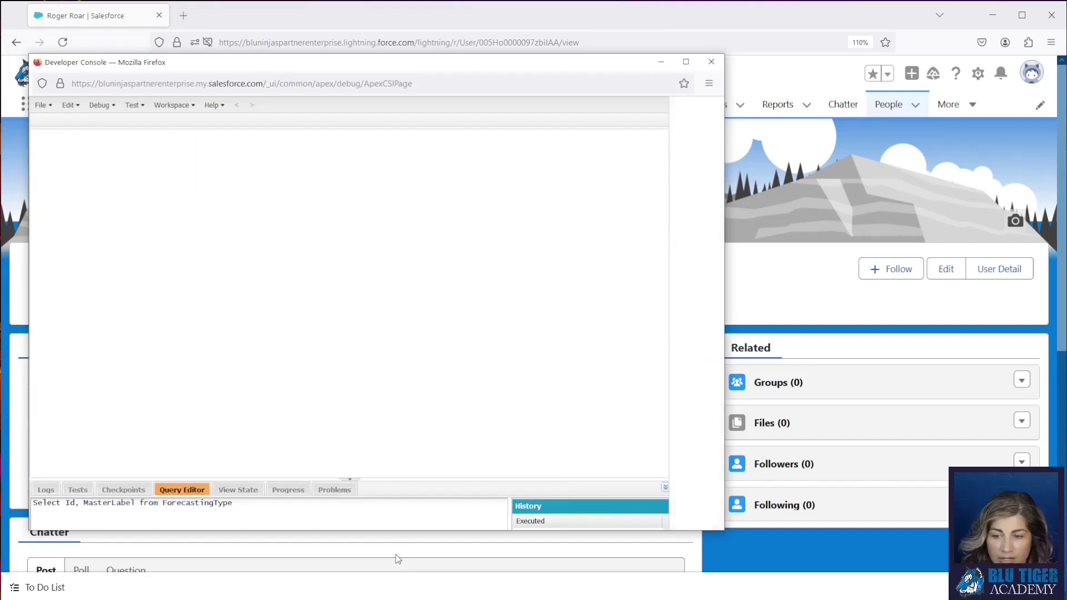
drag(396, 525, 383, 477)
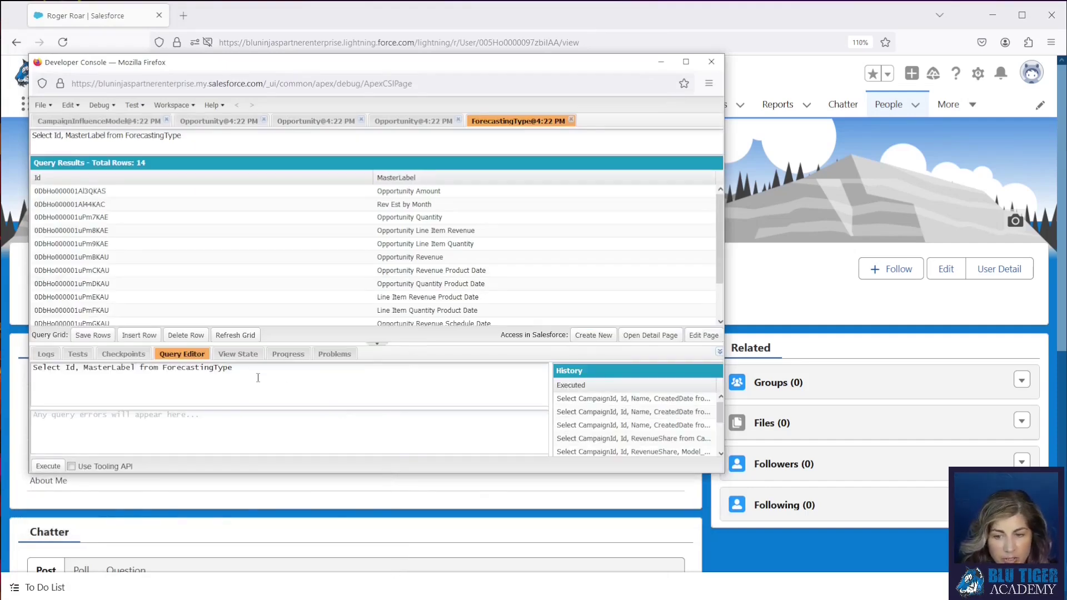
drag(258, 378, 32, 375)
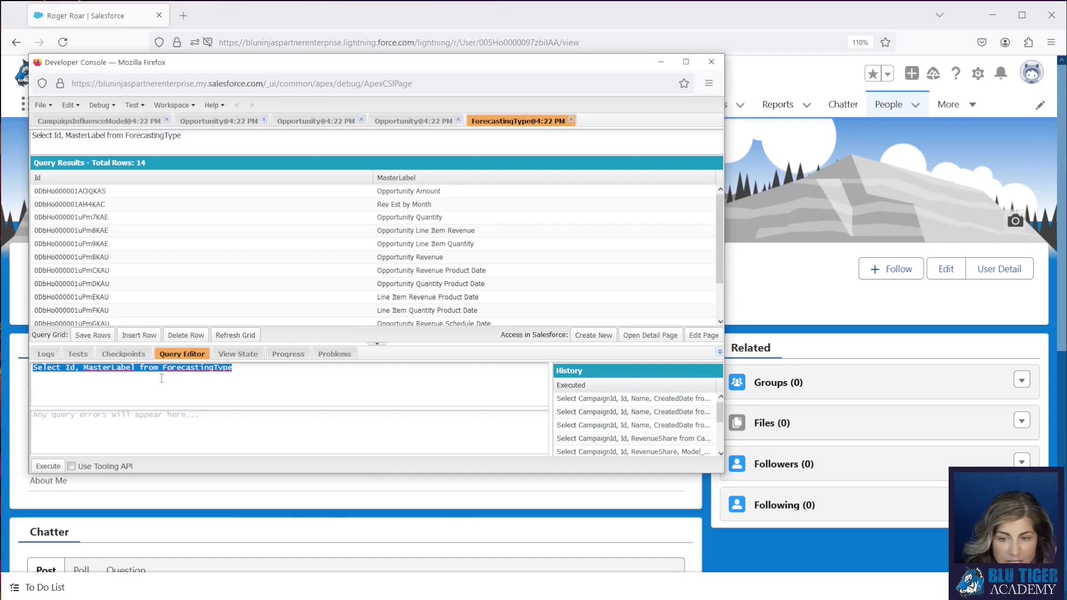
click(258, 377)
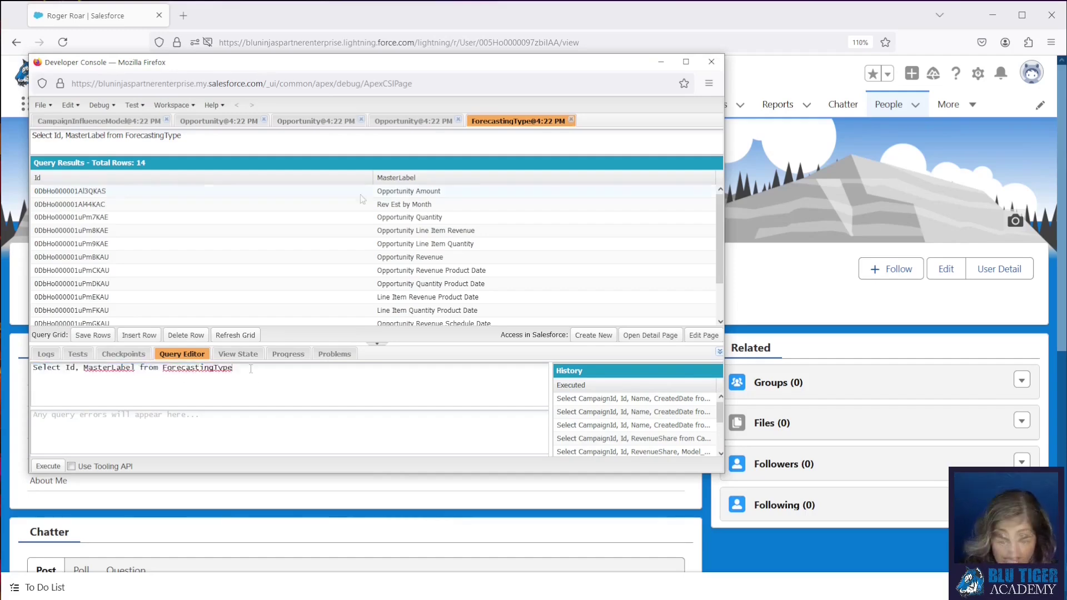
click(44, 467)
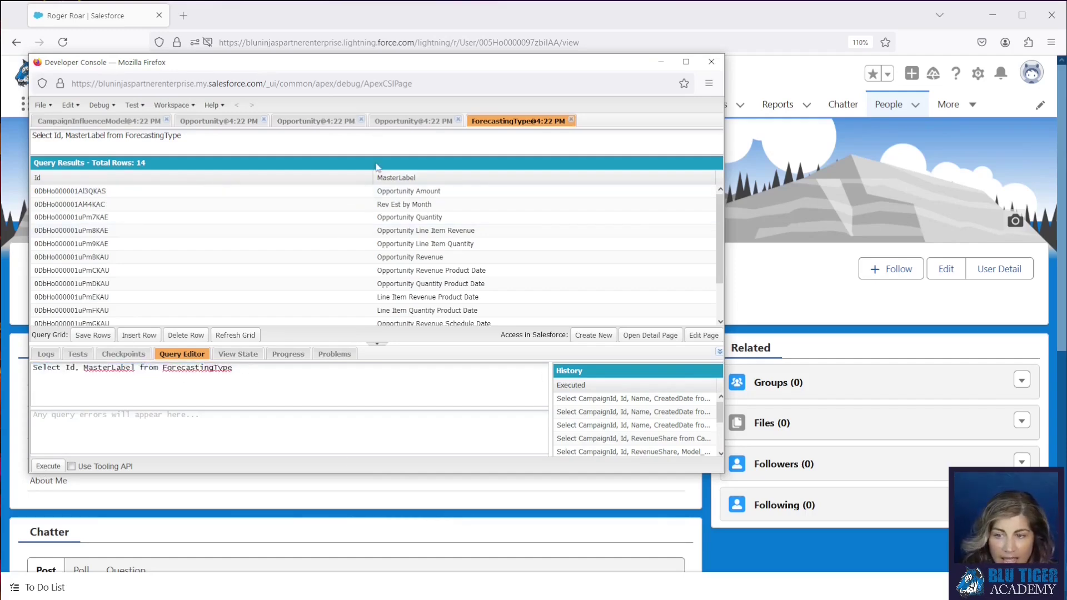
Copy the Rev Est by Month Id 0DbHo000001Al44KAC from the query results
drag(371, 178, 223, 188)
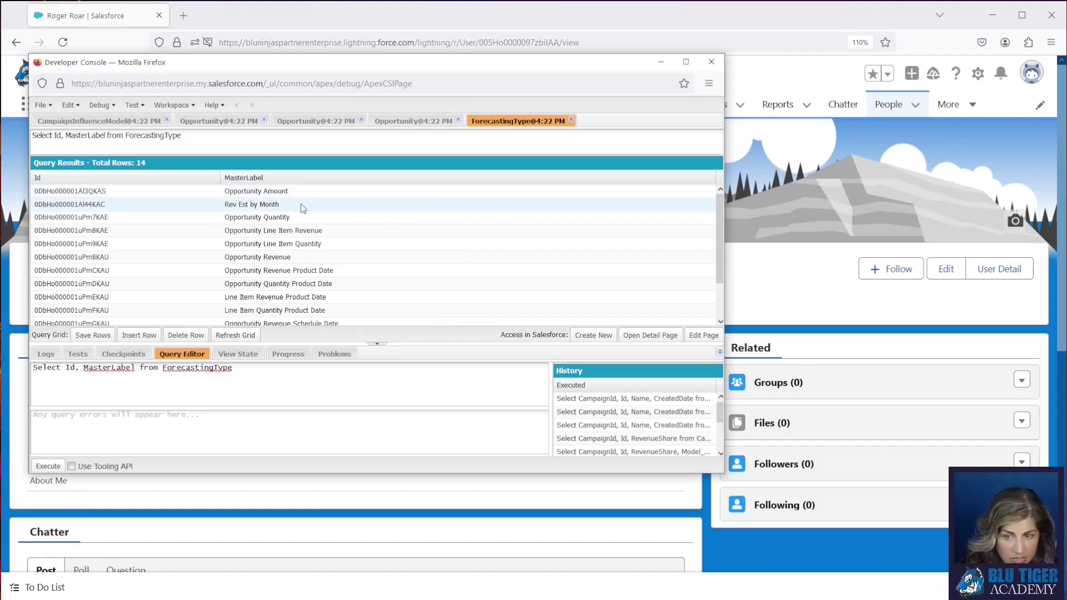
click(270, 209)
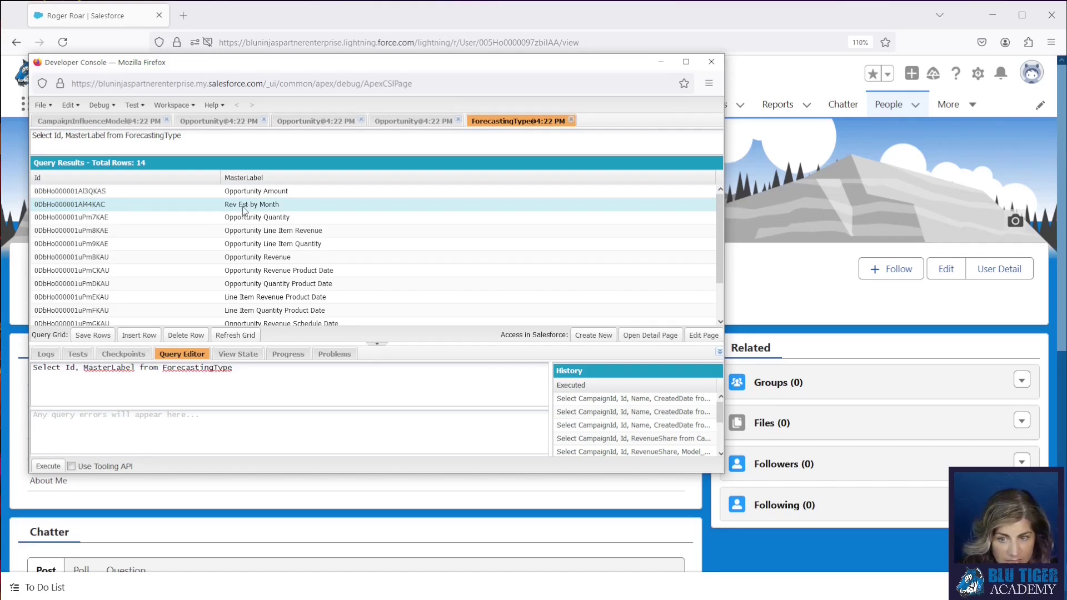
double_click(134, 205)
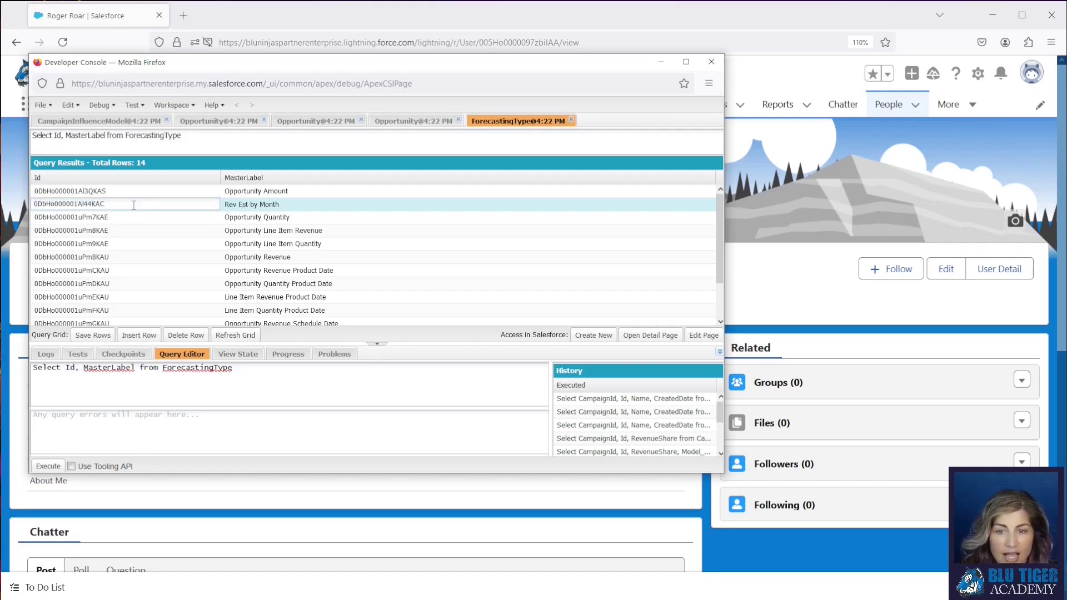
drag(134, 205, 21, 205)
key(ctrl+c)
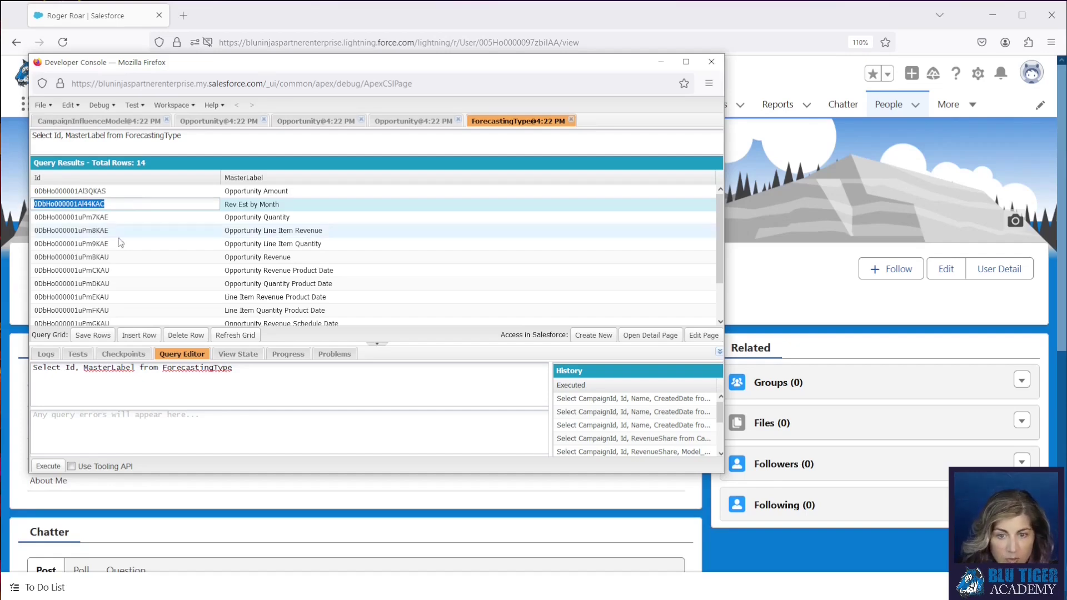
key(alt+Tab)
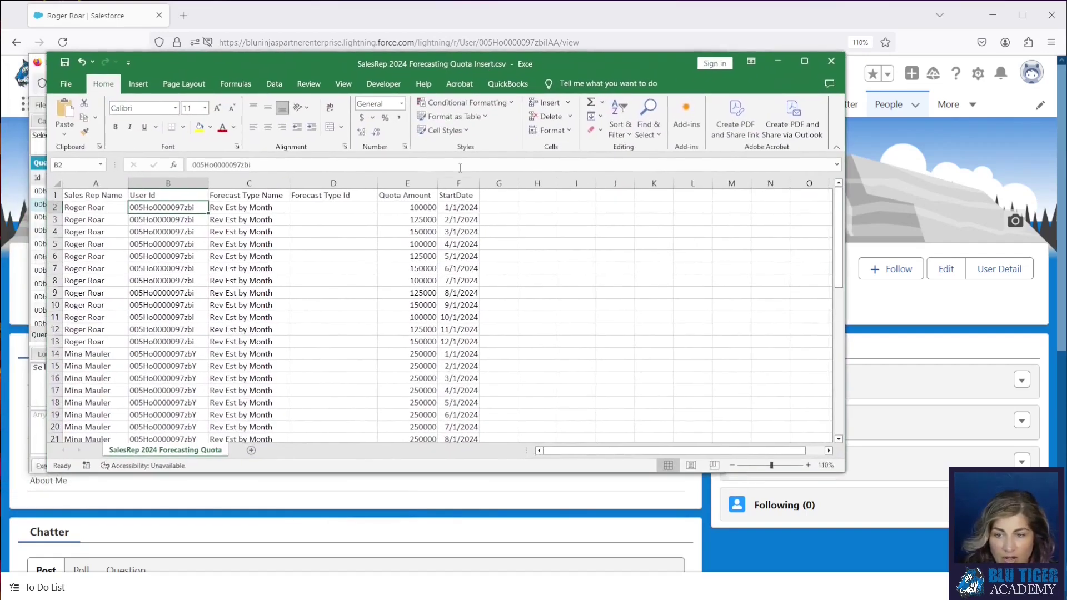
Paste 0DbHo000001Al44KAC into D2, fill it down all 48 rows, and save keeping CSV format
click(299, 207)
key(ctrl+v)
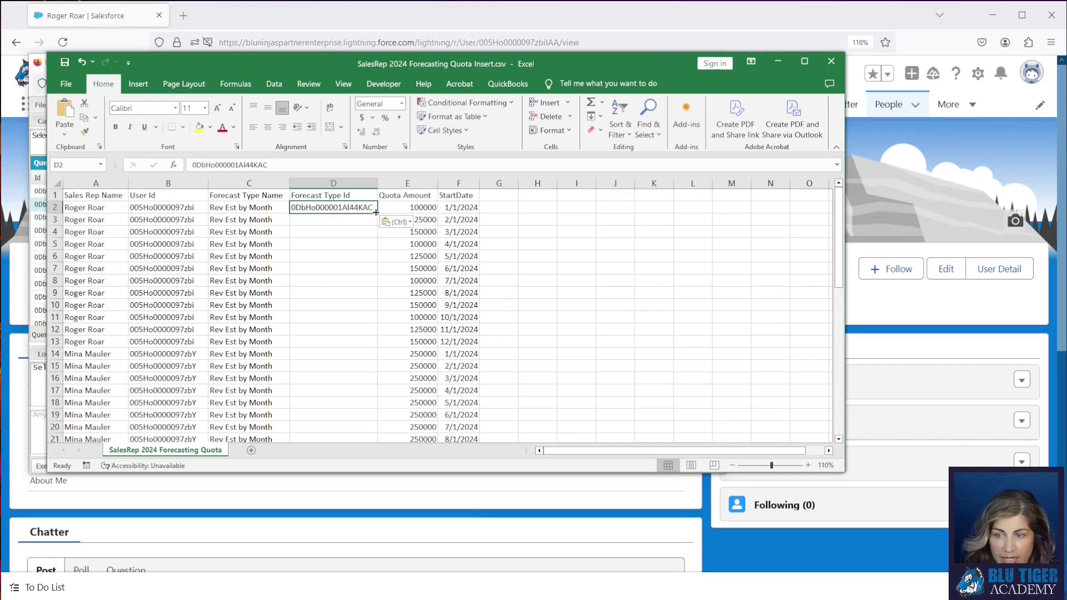
double_click(376, 213)
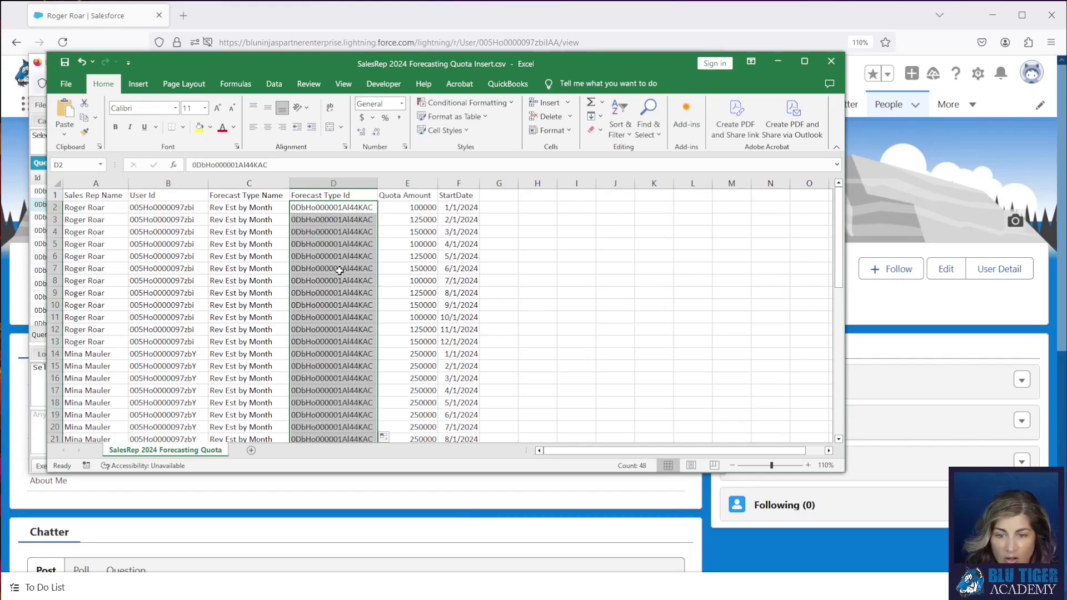
scroll(339, 270, down, 6)
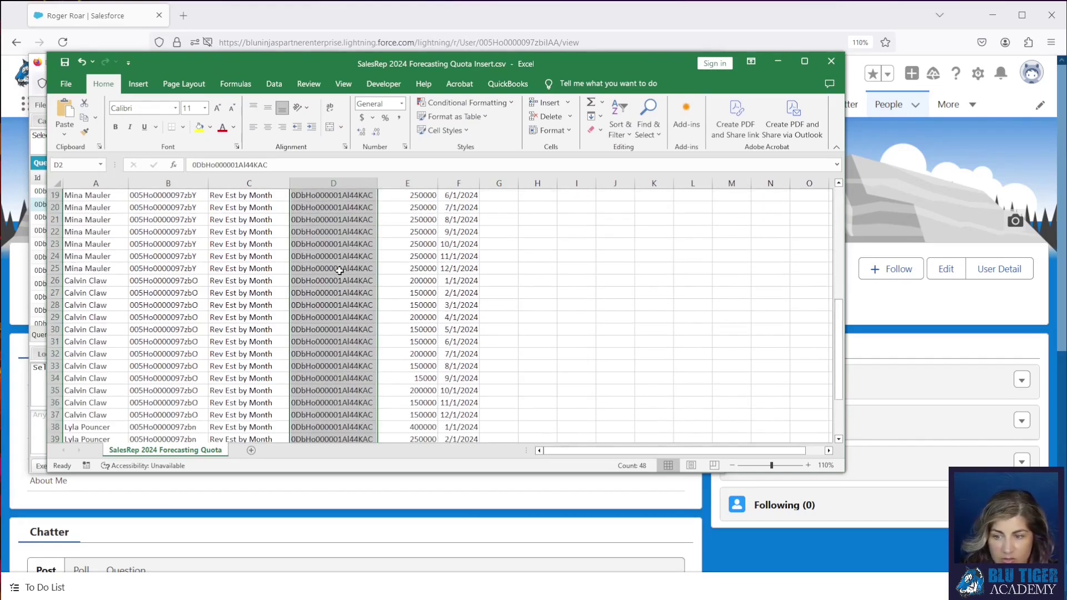
scroll(339, 271, up, 6)
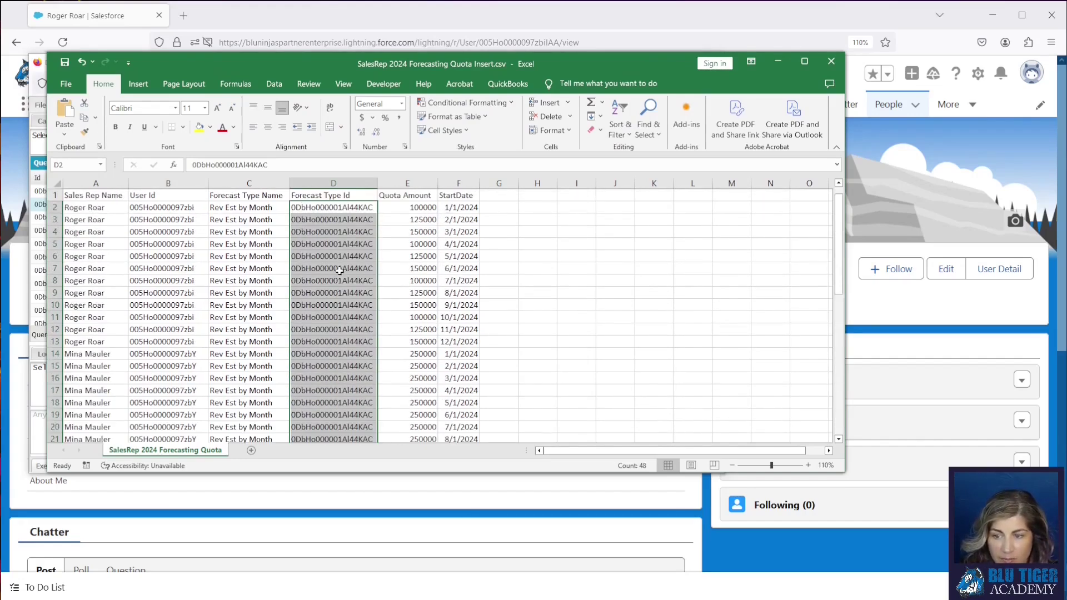
click(65, 65)
click(669, 426)
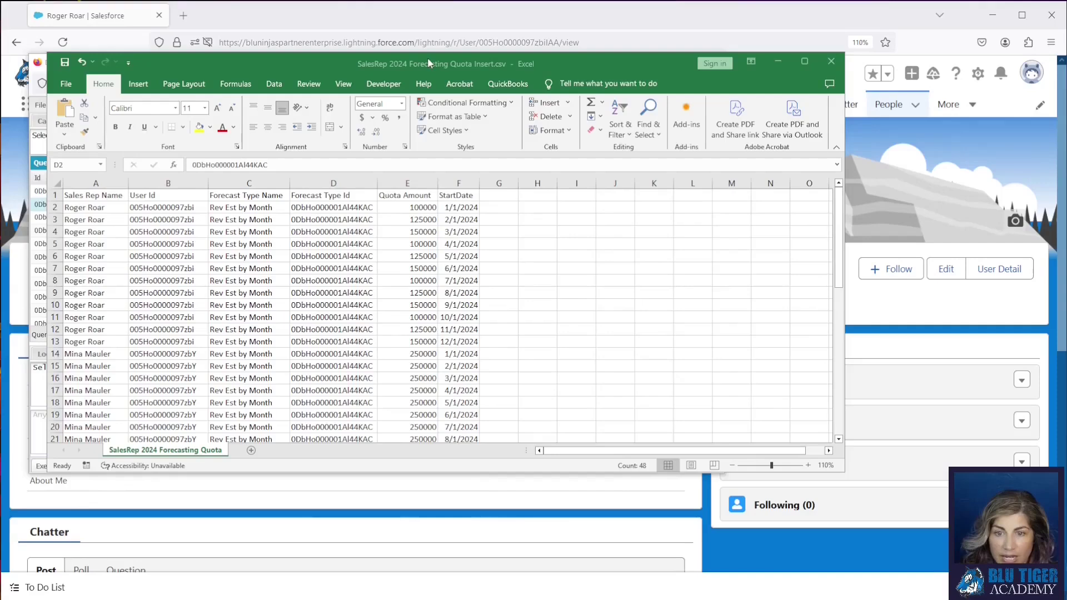
Start a Data Loader insert into Forecasting Quota (found via 'forec') using the SalesRep quota CSV
drag(428, 58, 24, 69)
click(83, 62)
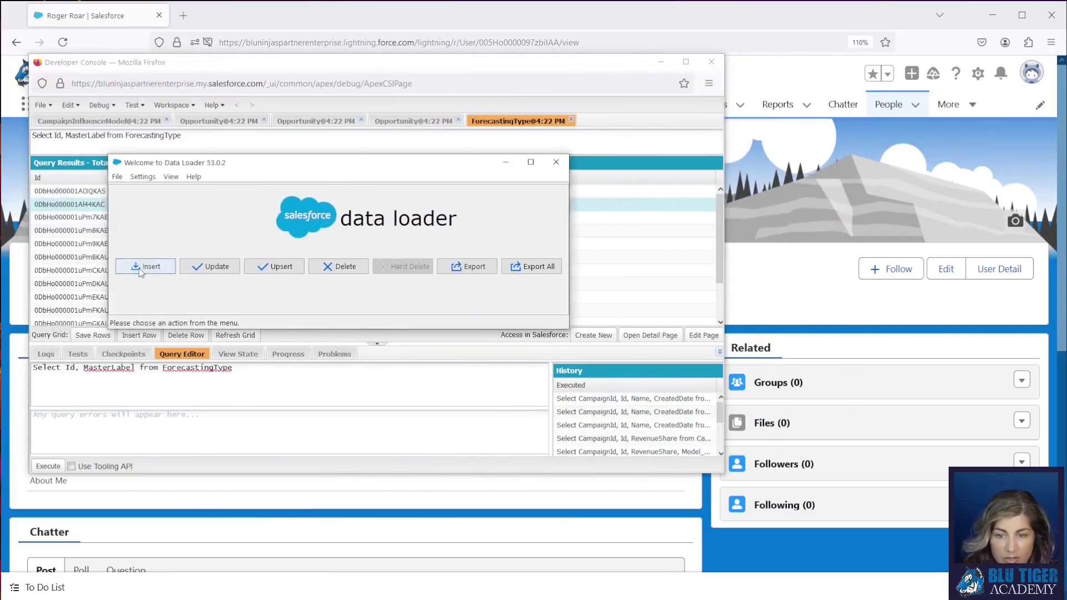
click(142, 267)
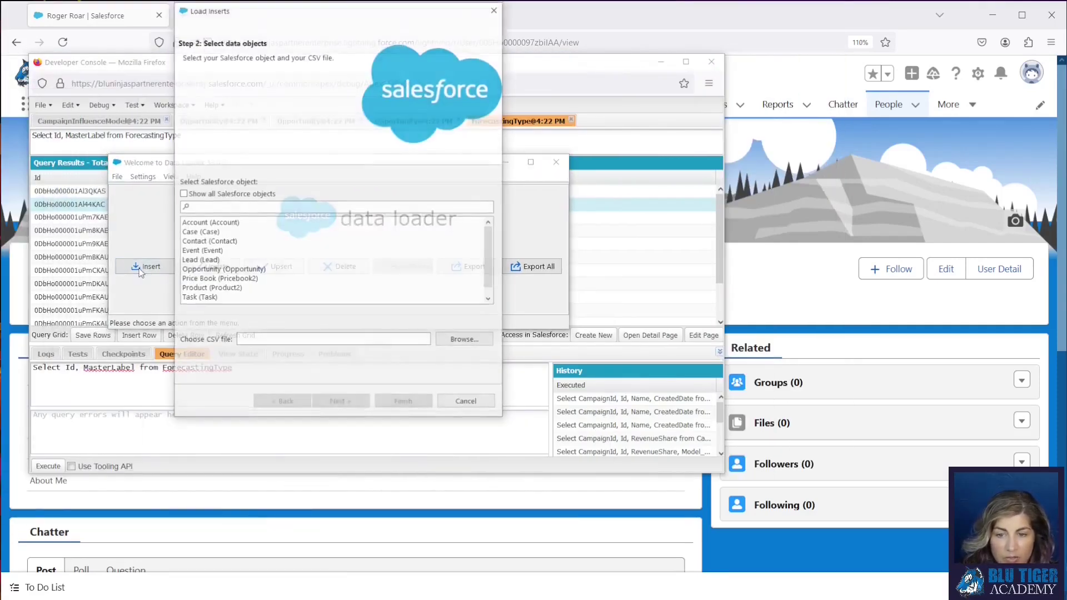
click(182, 193)
click(221, 206)
text(forecast)
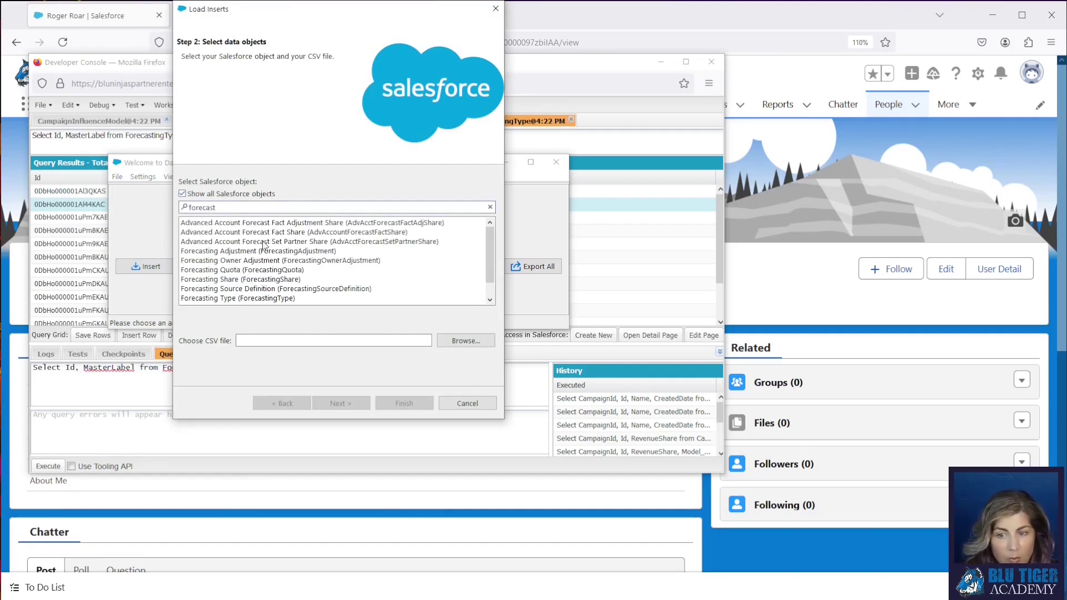
click(263, 271)
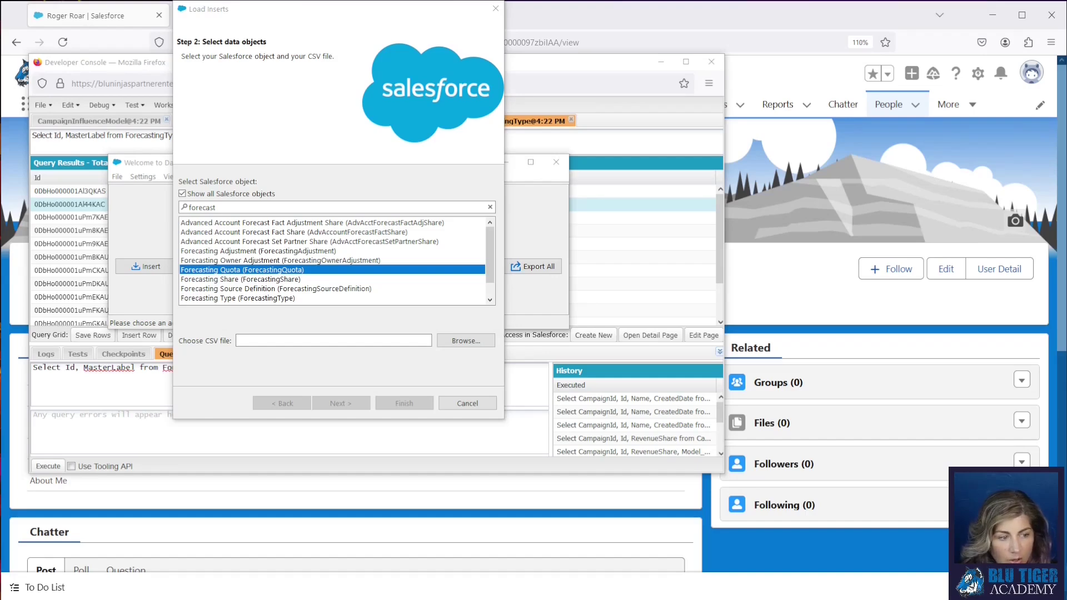
key(Return)
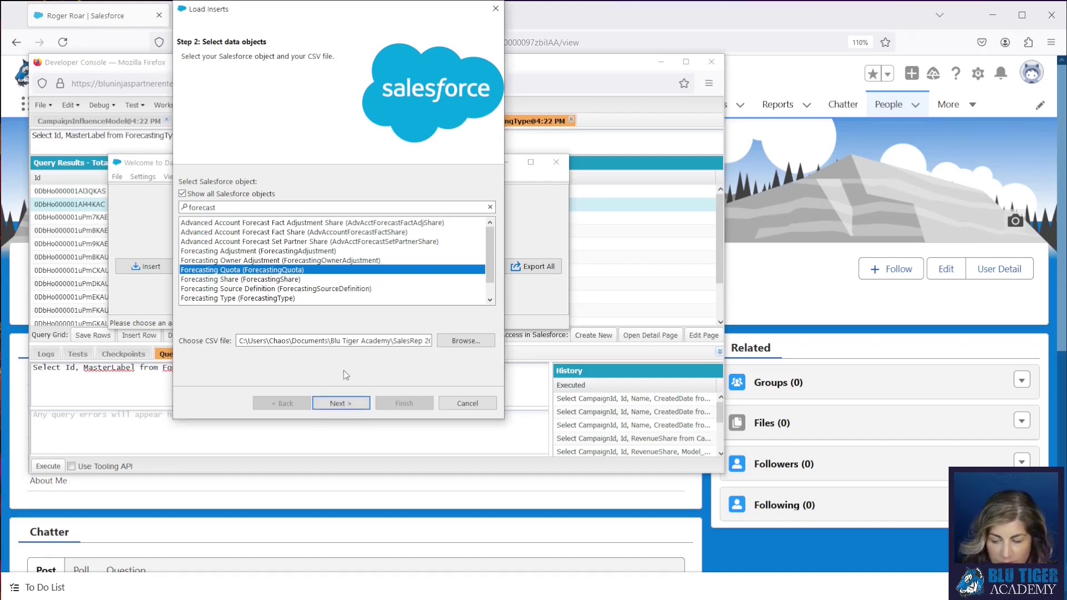
click(344, 403)
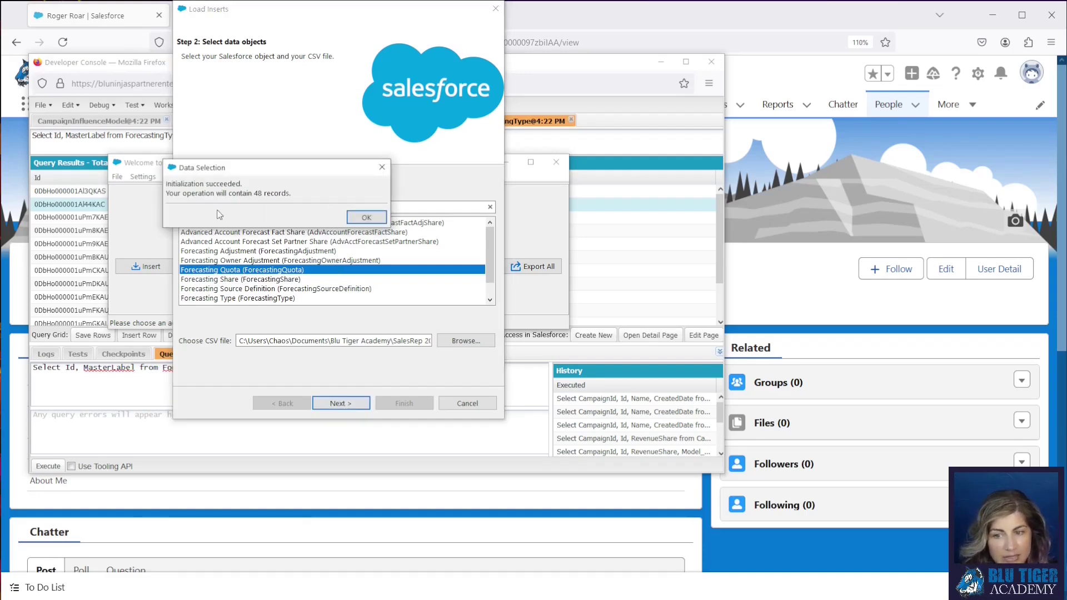
Auto-match the field mapping, then map QuotaOwnerId to User Id and ForecastingTypeId to Forecast Type Id
click(364, 216)
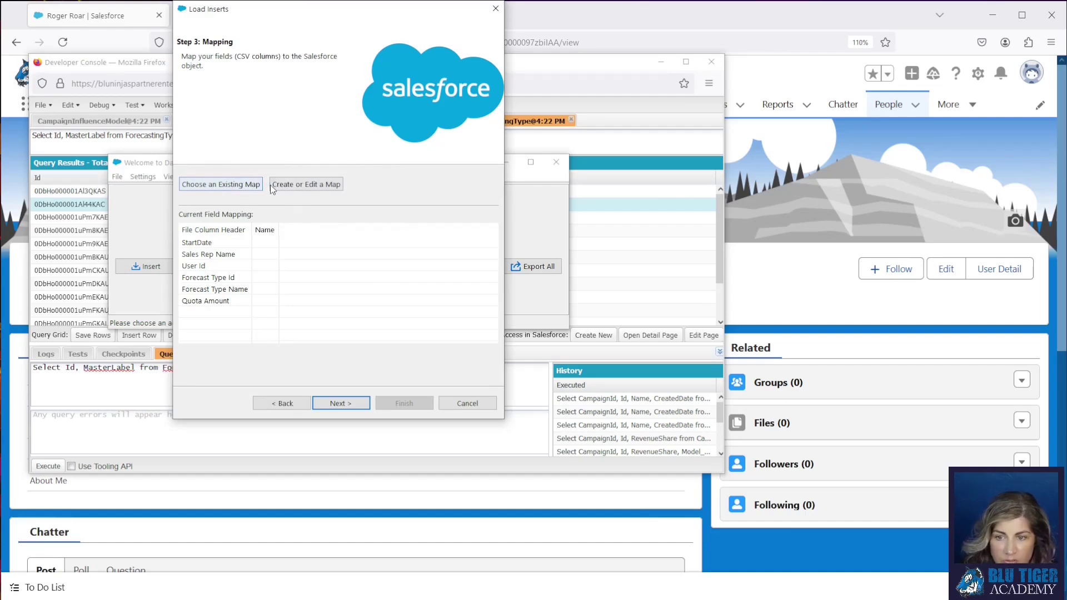
click(301, 186)
click(305, 215)
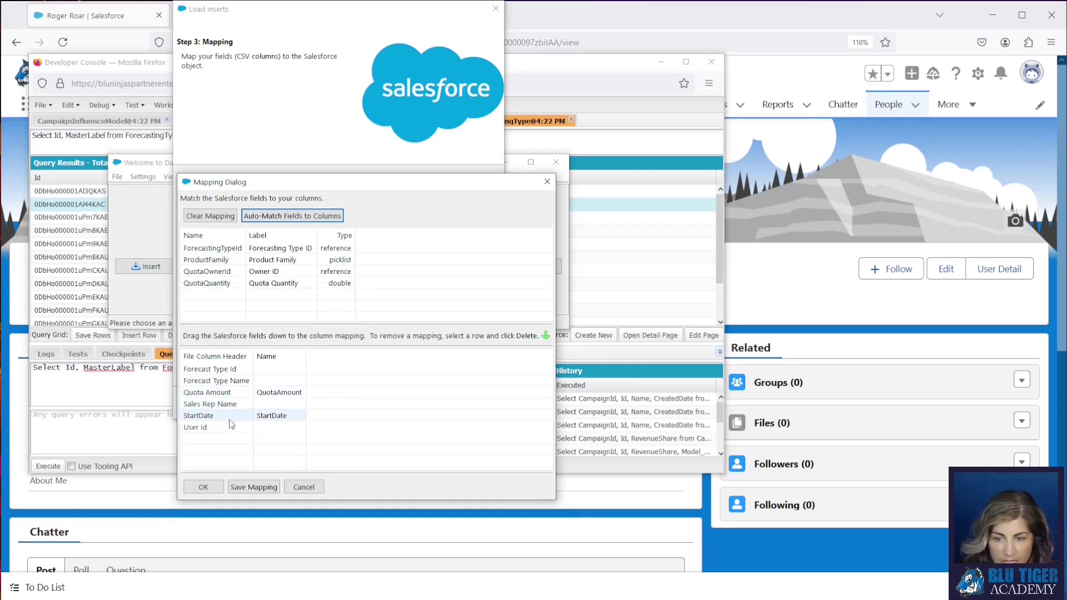
drag(267, 276, 285, 431)
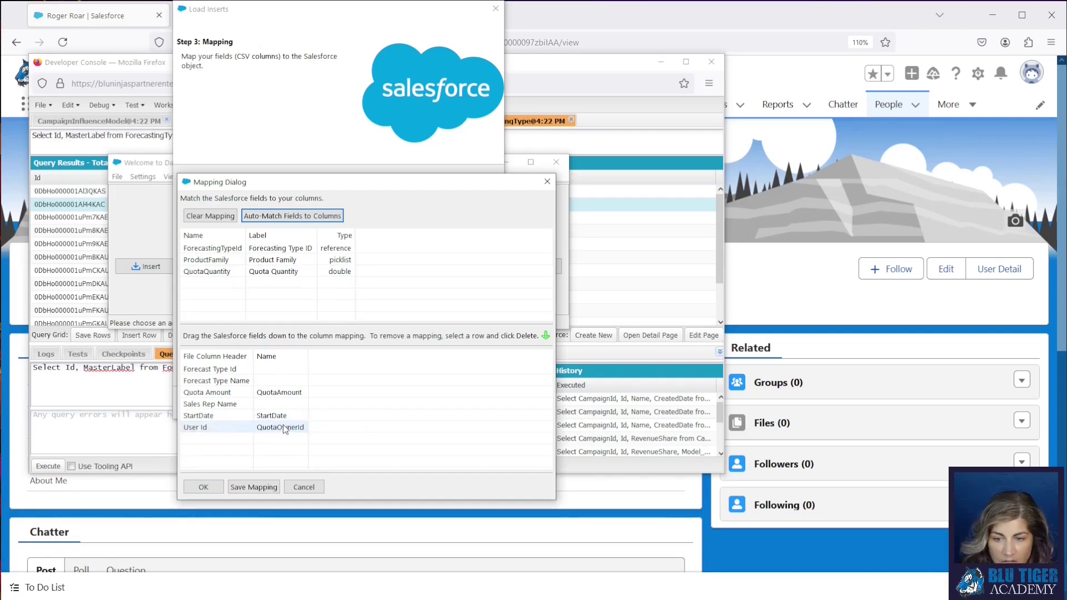
drag(300, 250, 325, 376)
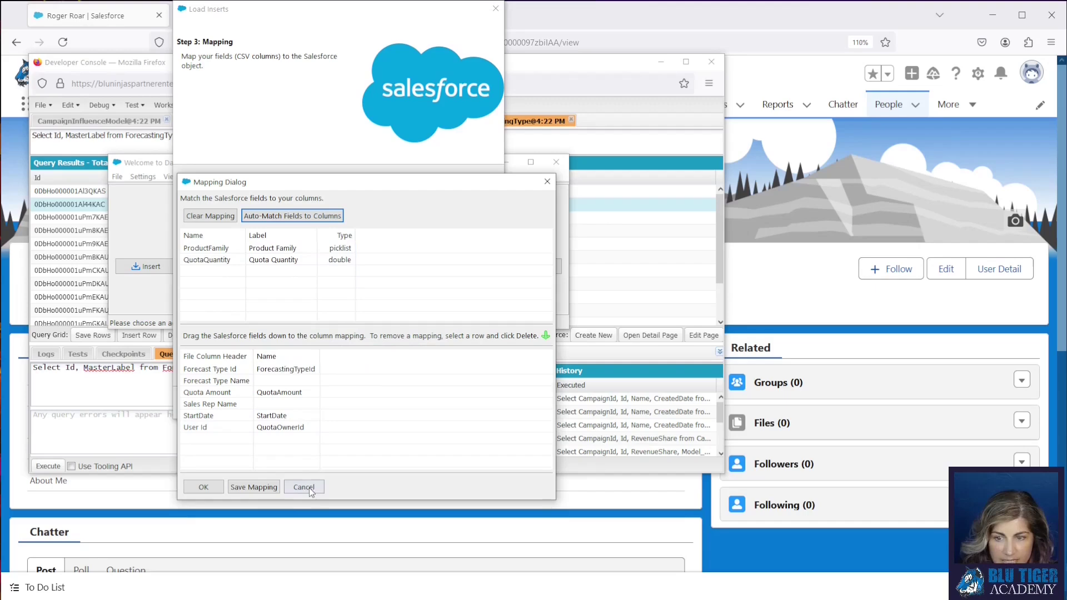
click(204, 487)
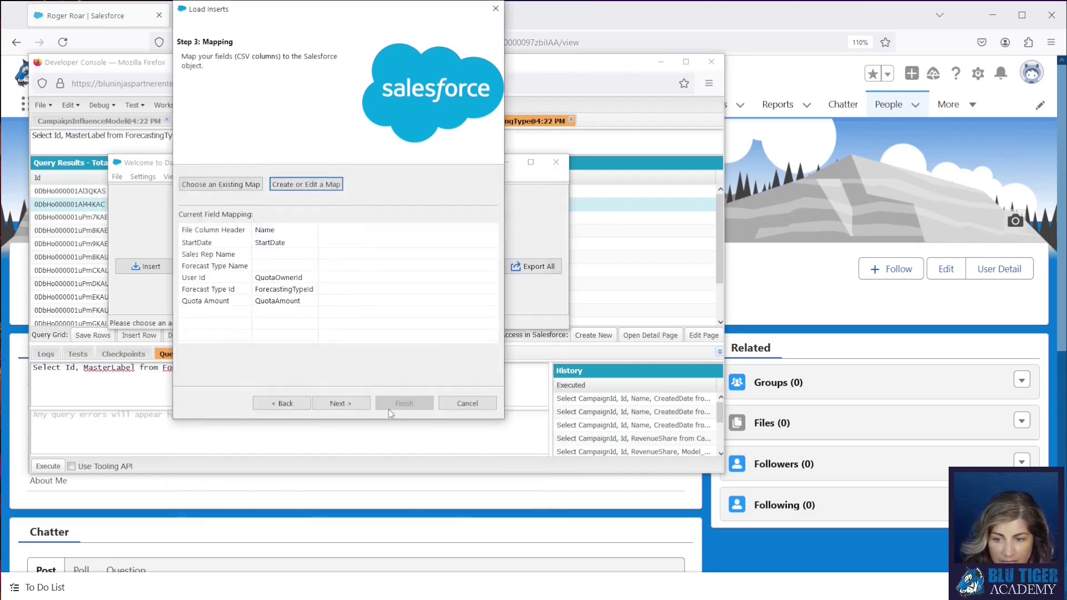
Insert the 48 quota records with 0 errors, then close Data Loader and the Developer Console
click(353, 404)
click(404, 404)
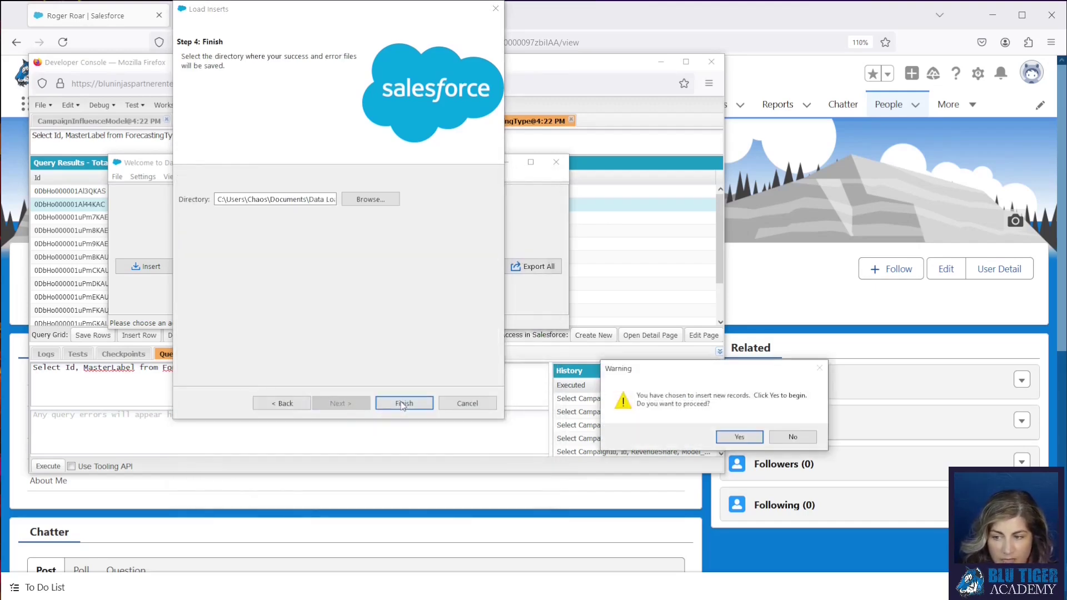
key(Return)
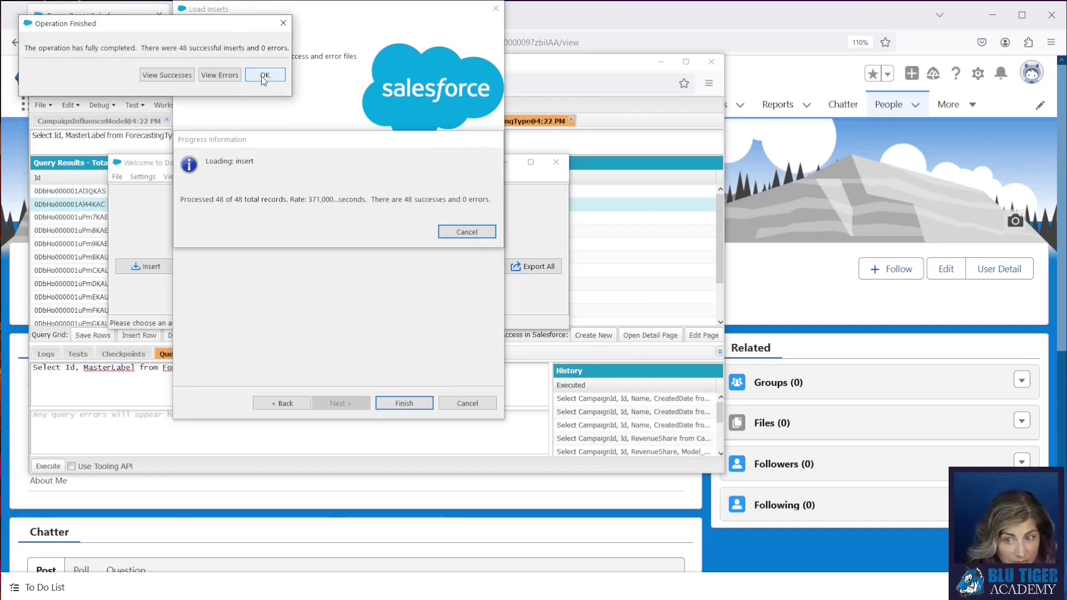
click(264, 77)
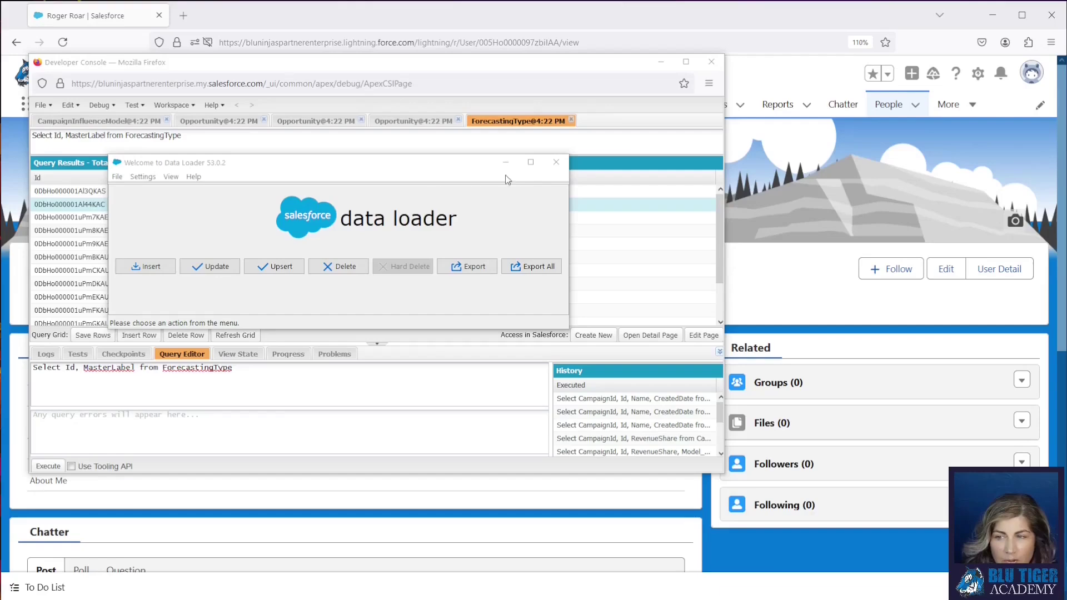
click(555, 162)
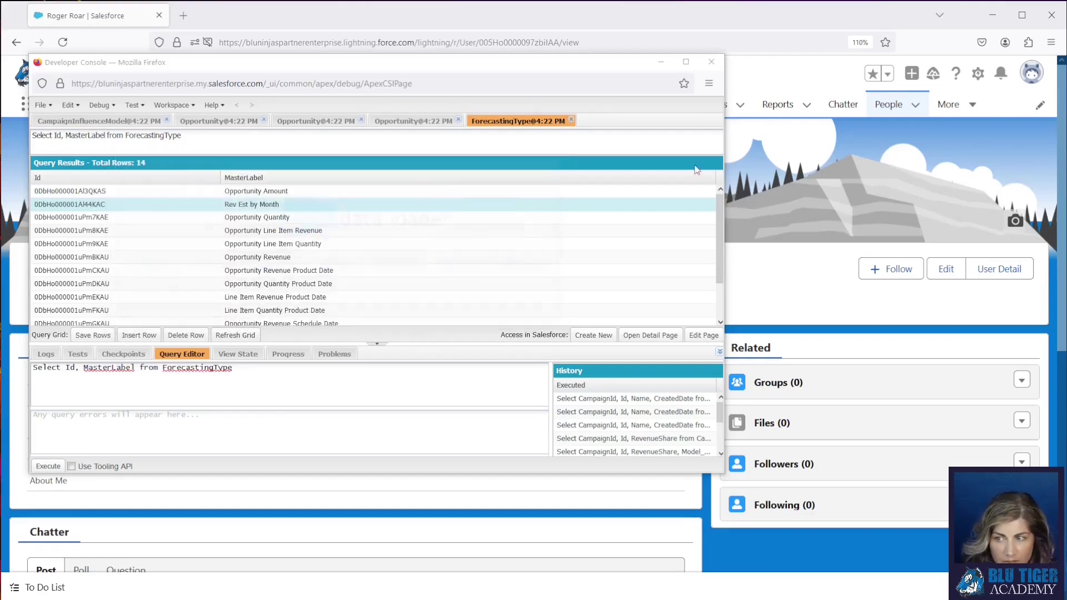
click(712, 61)
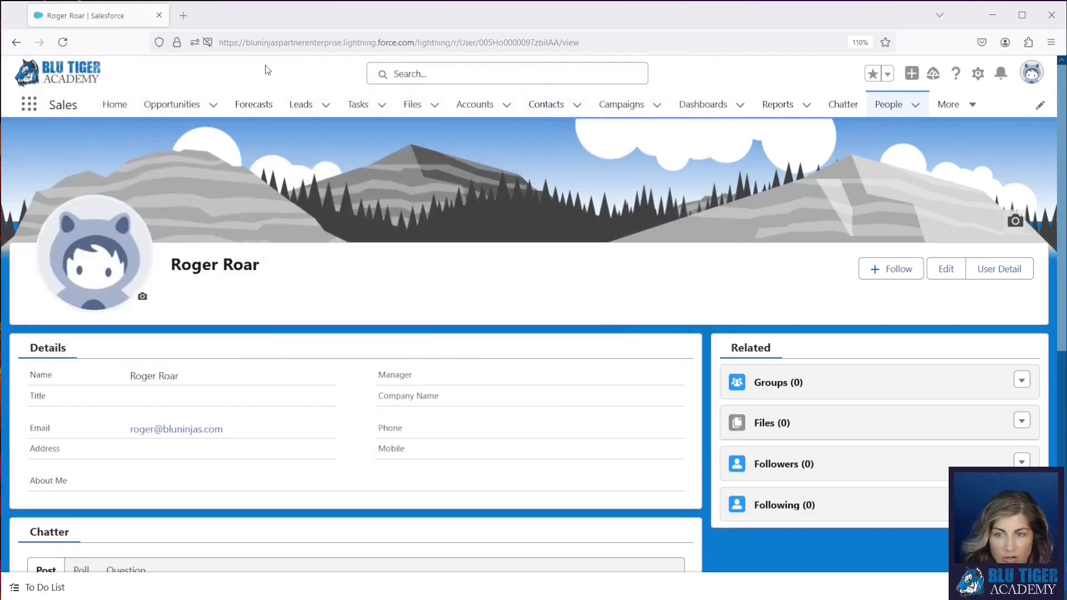
click(760, 114)
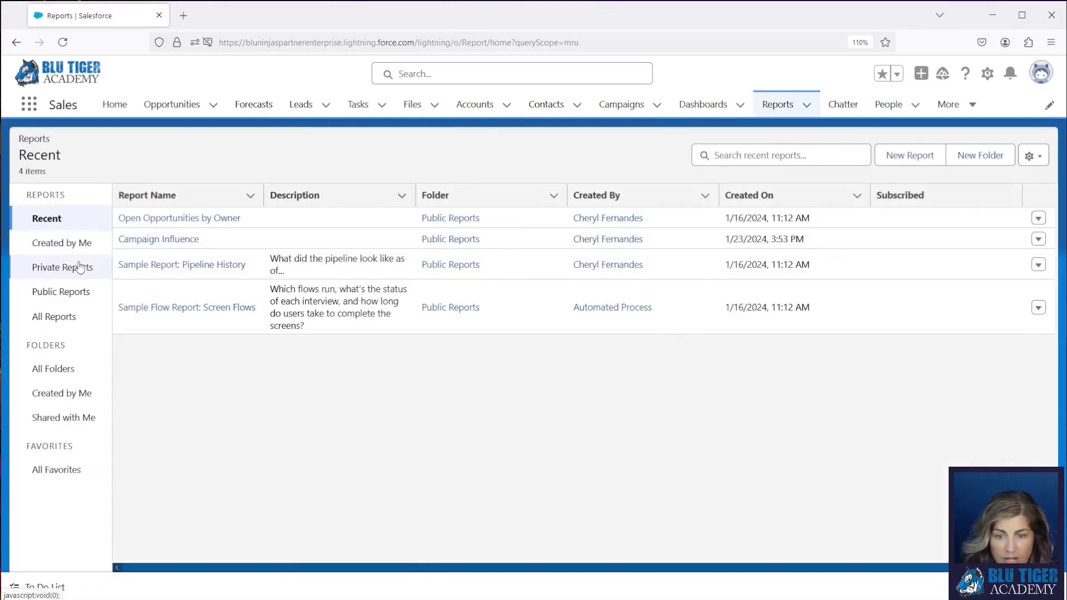
Search report types for 'fore', finding only Forecasting Items with Historical Trending, then close the dialog
click(903, 155)
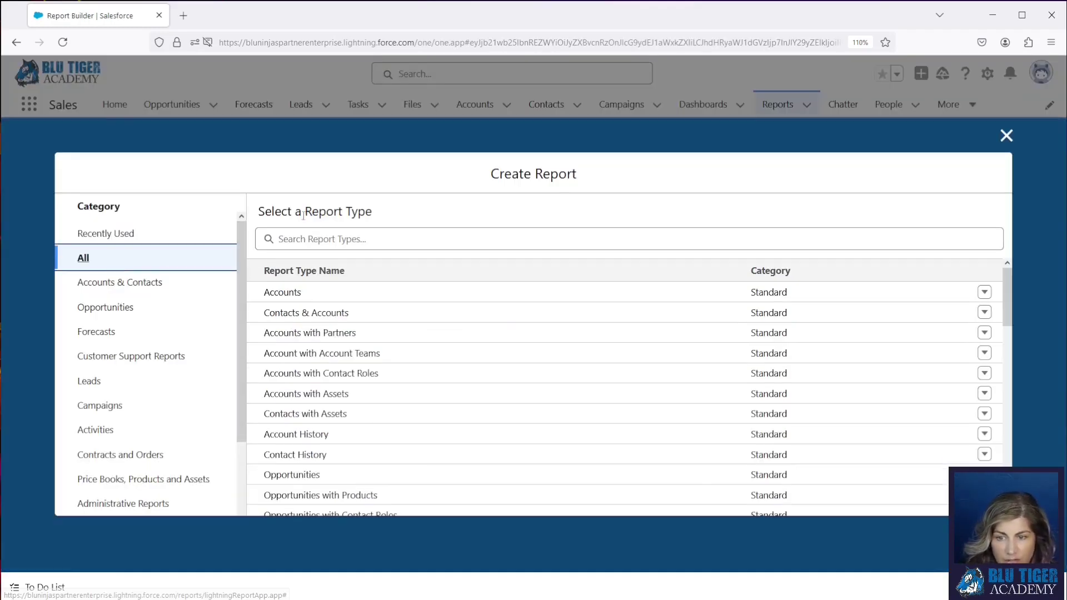
text(fore)
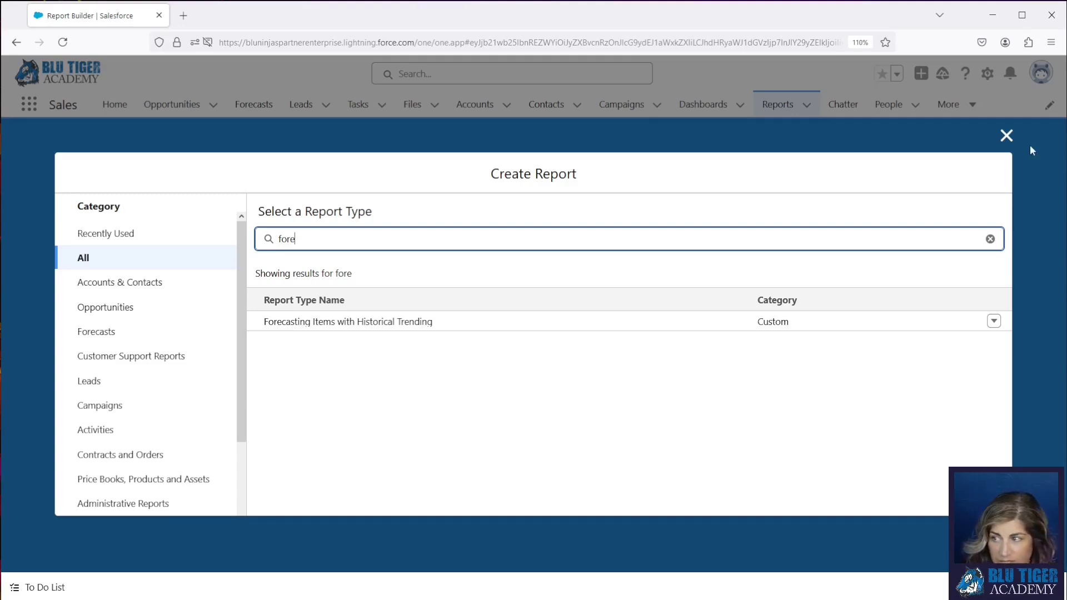
click(1006, 135)
Open Report Types in Setup via Quick Find 'report' and begin a new custom report type
click(987, 74)
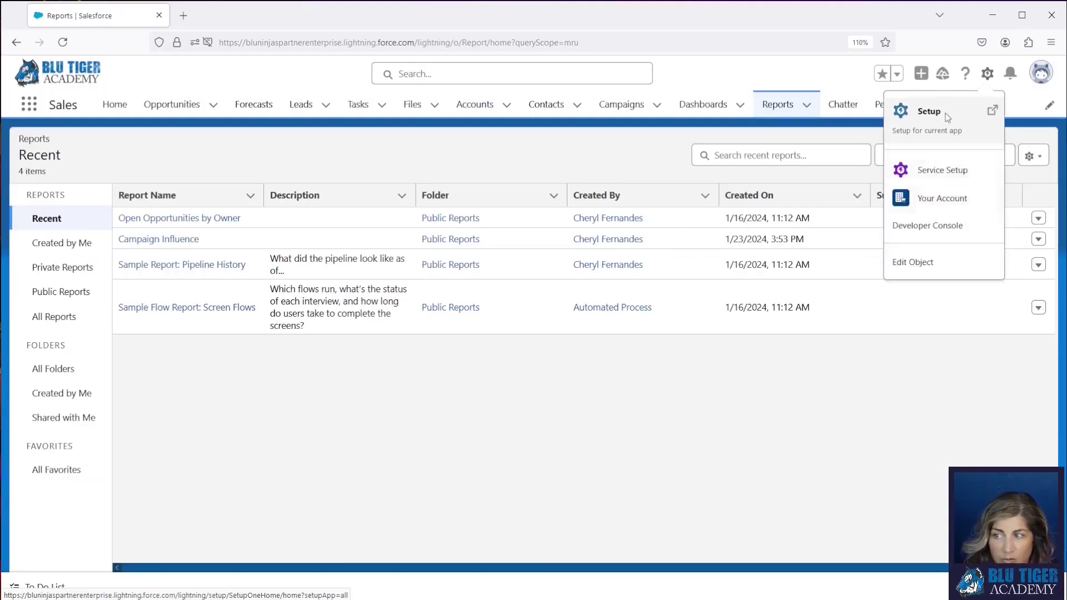
click(948, 117)
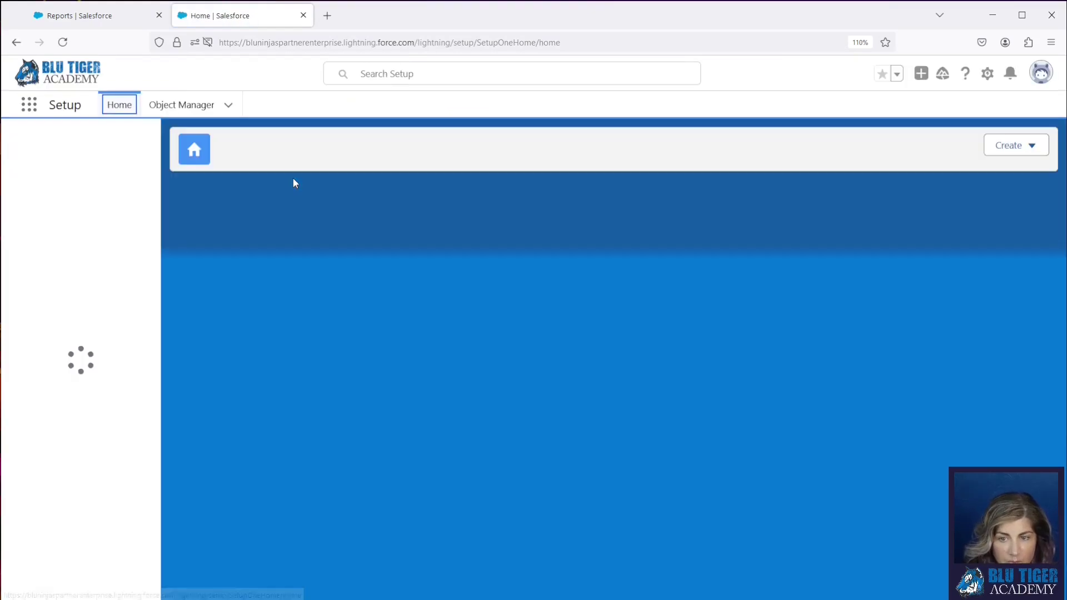
click(78, 143)
text(report)
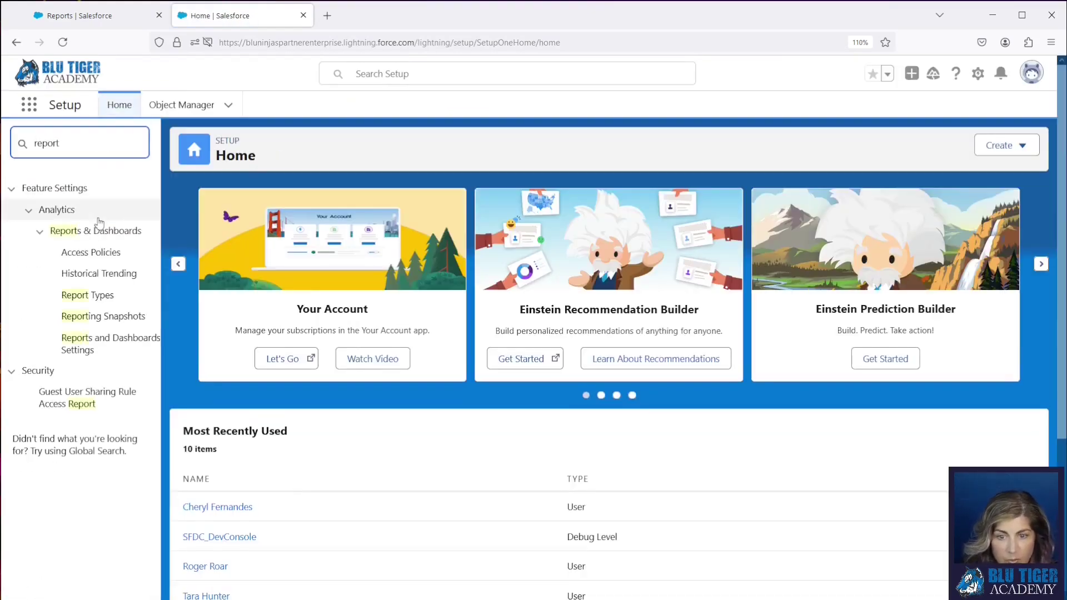
click(94, 294)
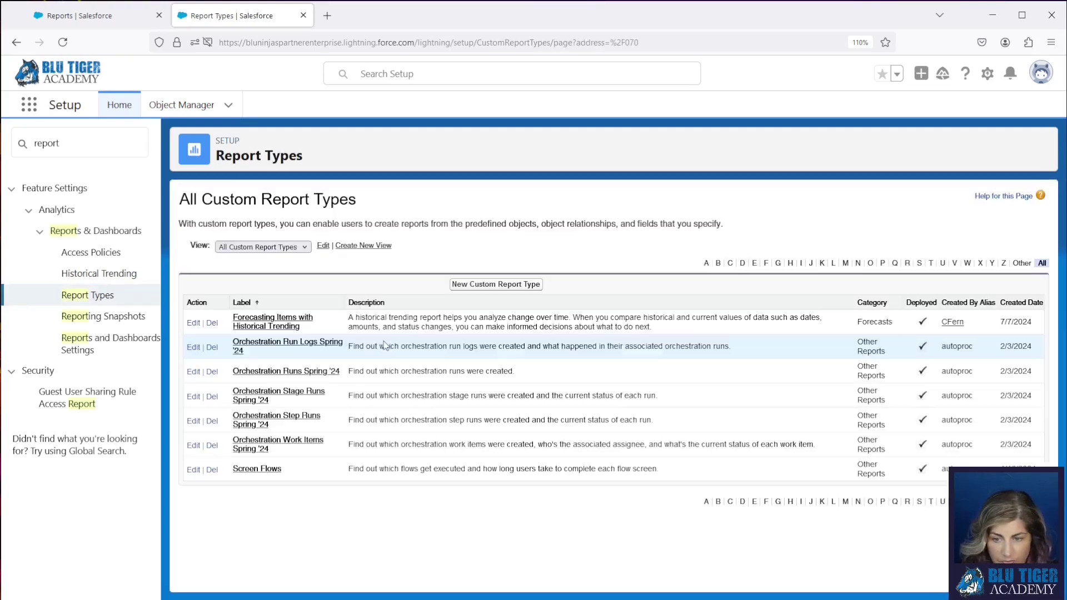
click(498, 284)
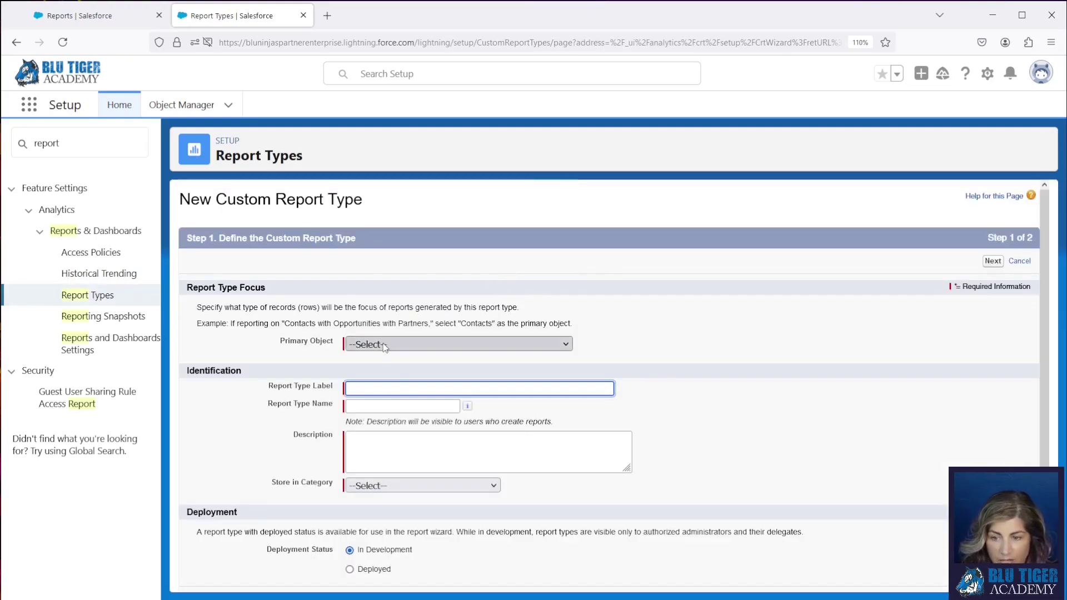
Set primary object Forecasting Quotas, label Forecasting Quotas, pasted description, Forecasts category, and Deployed status
click(384, 345)
scroll(404, 256, down, 15)
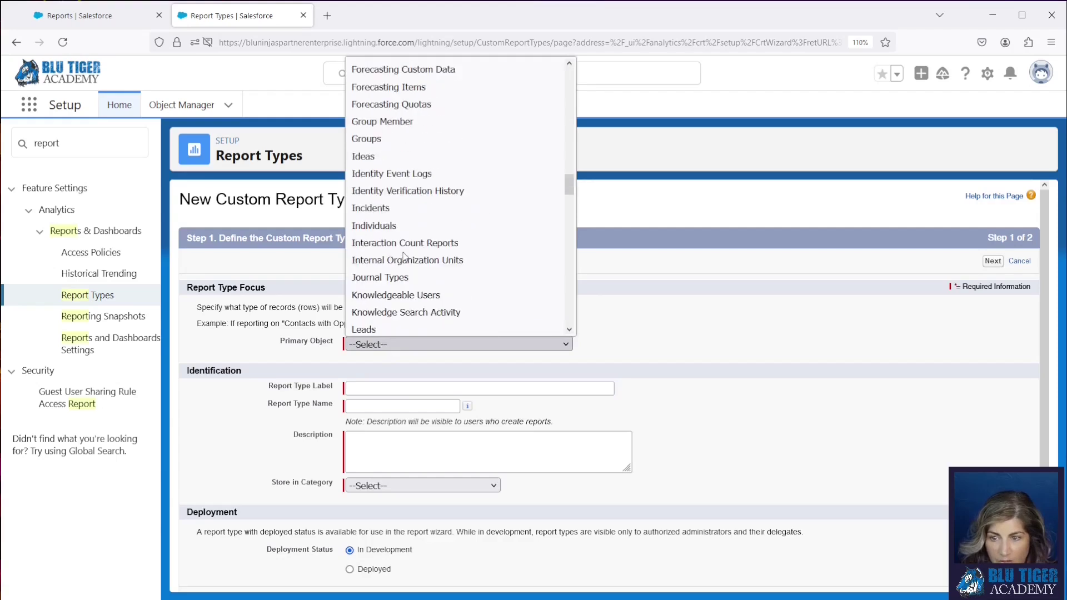
scroll(404, 256, up, 2)
click(400, 208)
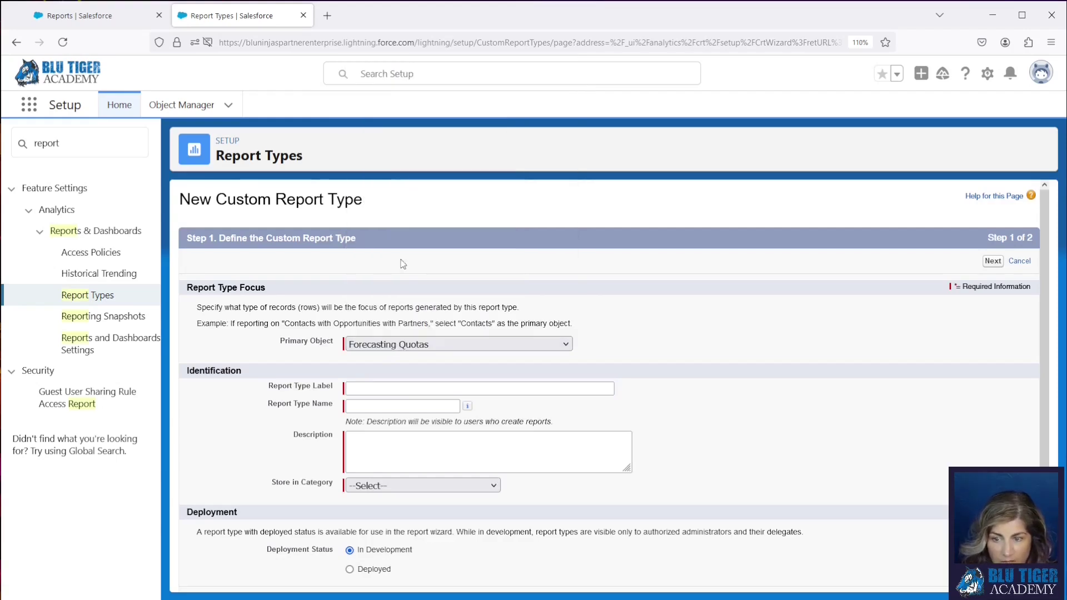
click(398, 389)
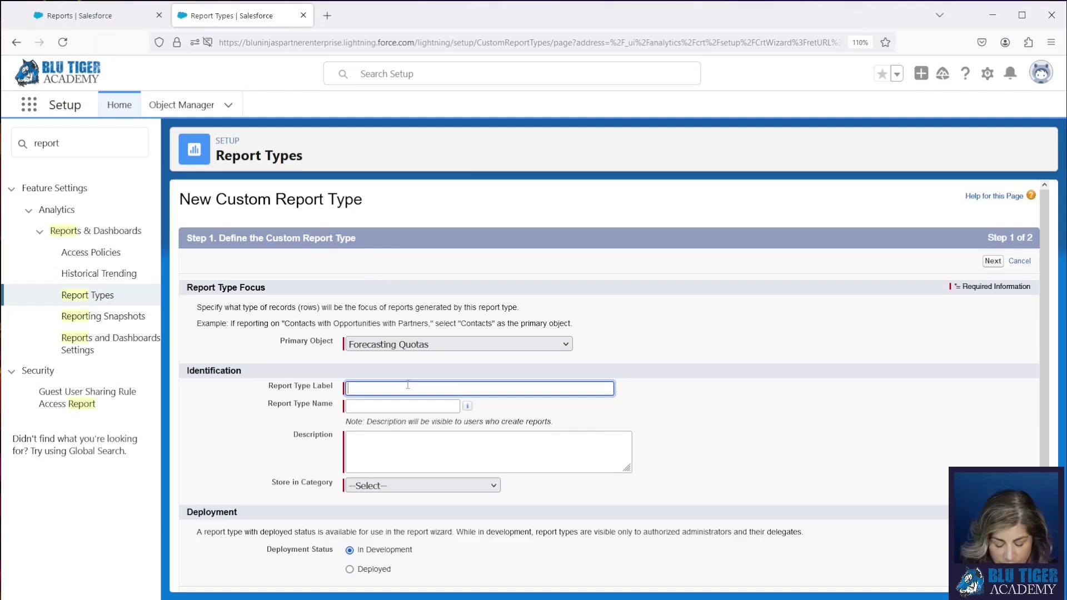
text(Forecasting Quotas)
key(Tab)
click(400, 444)
text(Use this report type to see the Forecast quotas for each sales rep by forecast type and owner.)
click(422, 486)
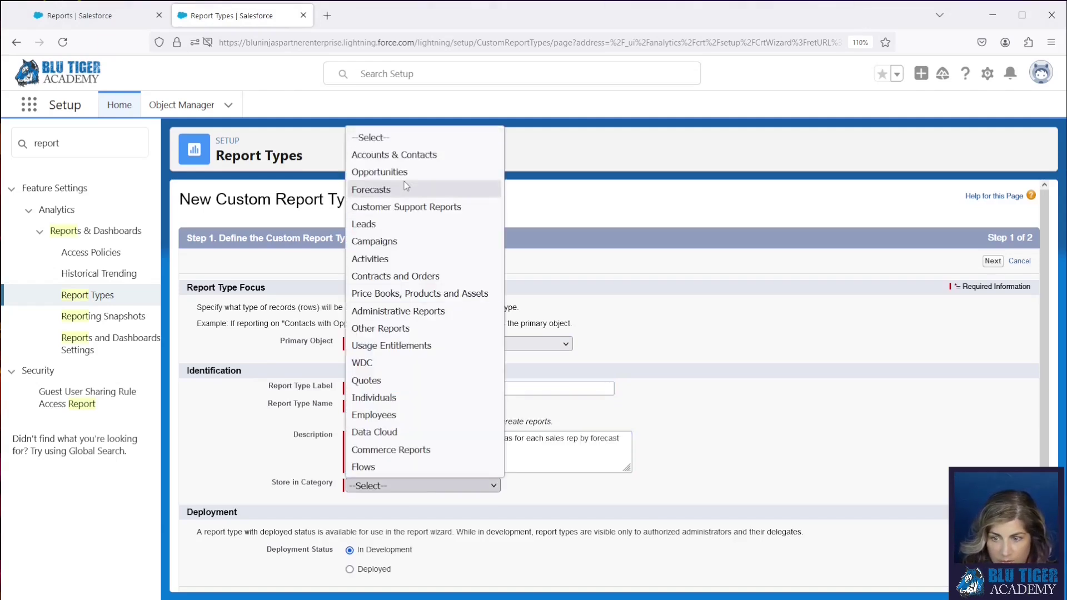
click(379, 186)
click(350, 569)
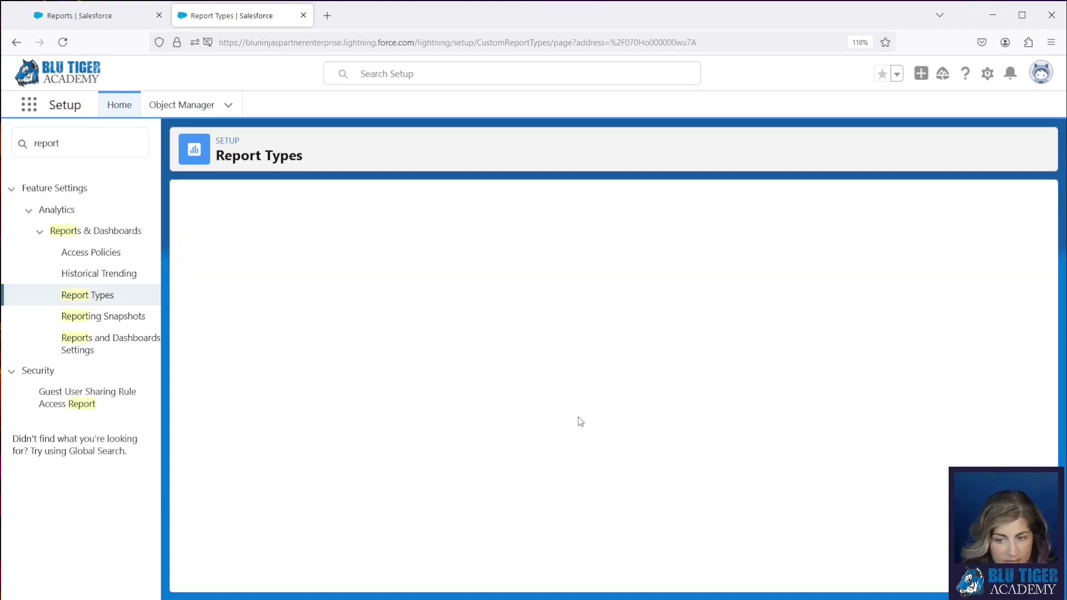
Start a new report from the Forecasting Quotas report type, found by searching 'fore'
click(89, 16)
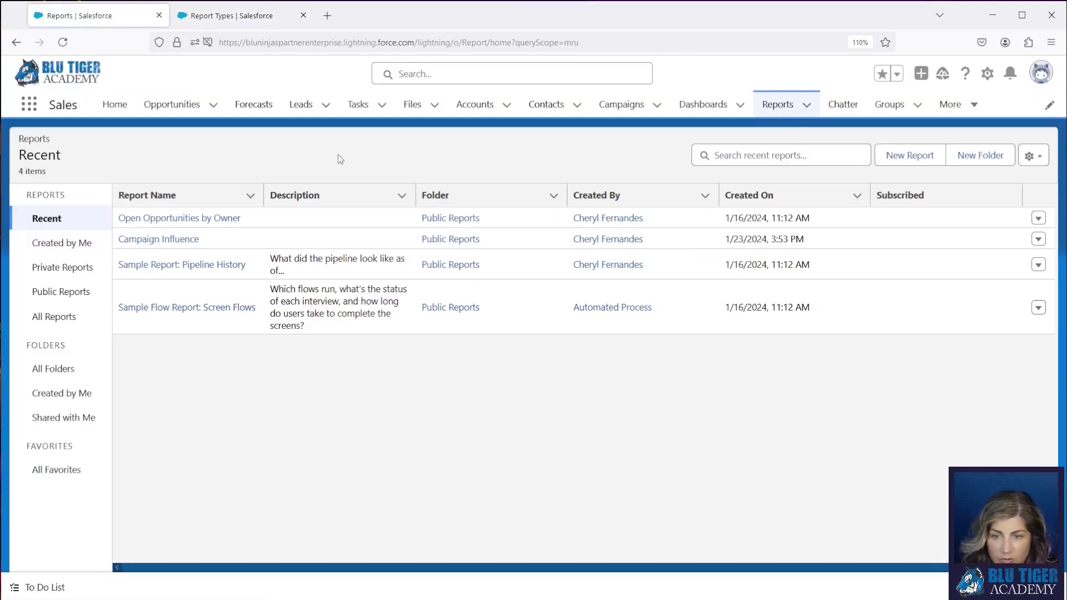
click(56, 317)
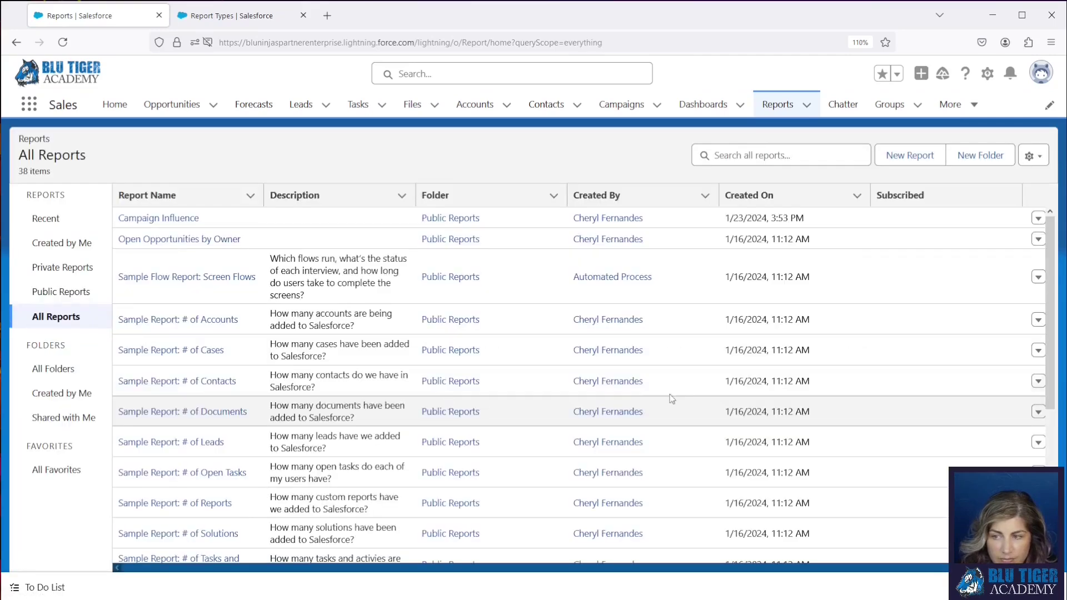
click(911, 155)
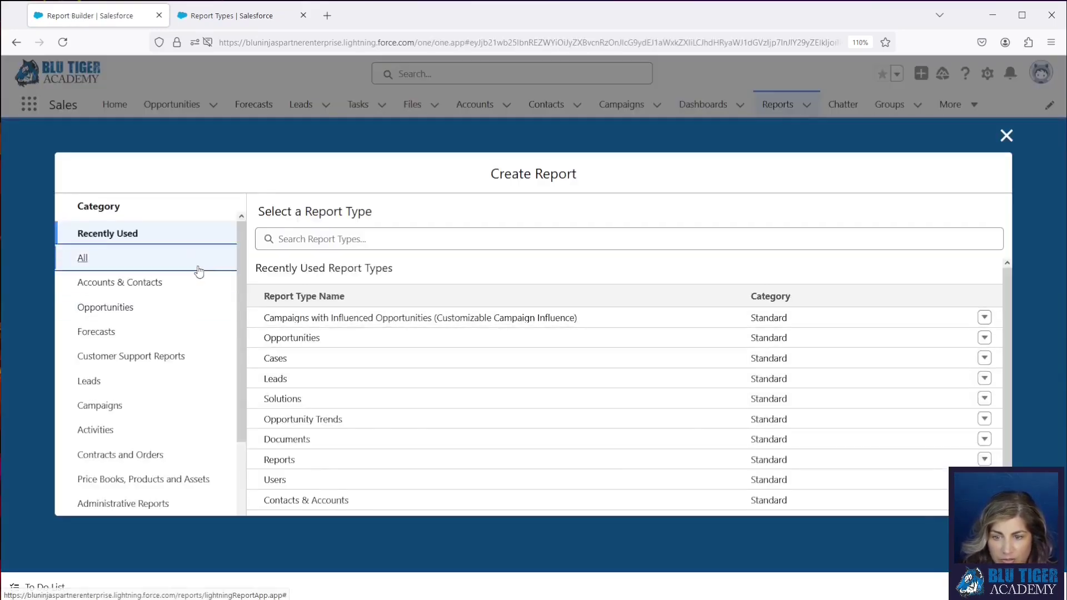
click(198, 262)
text(fore)
click(378, 340)
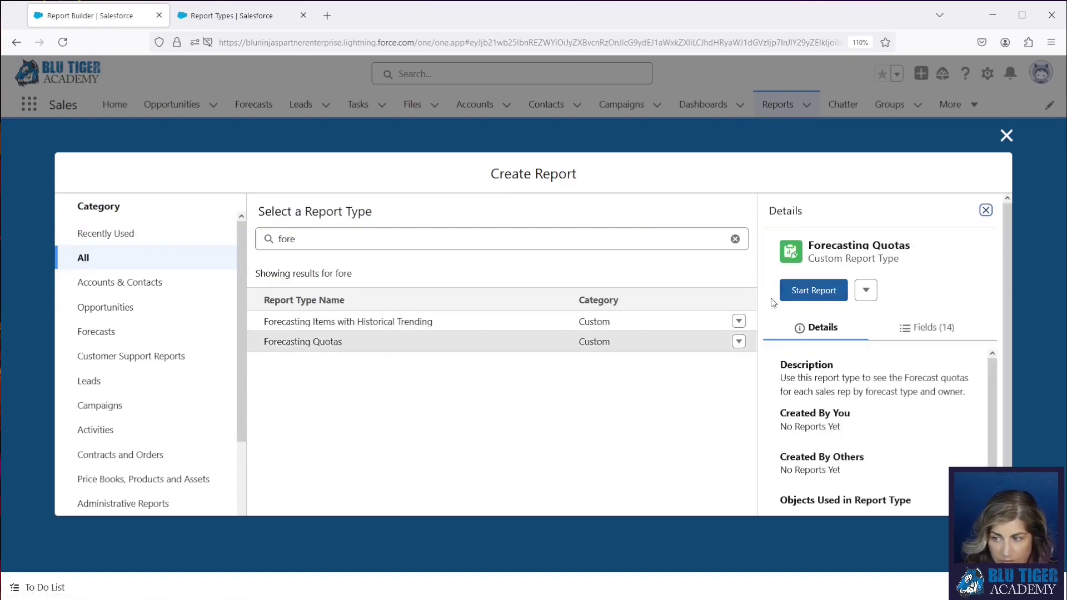
click(810, 288)
Filter the report to show all quotas with End Date in the current fiscal year
click(136, 179)
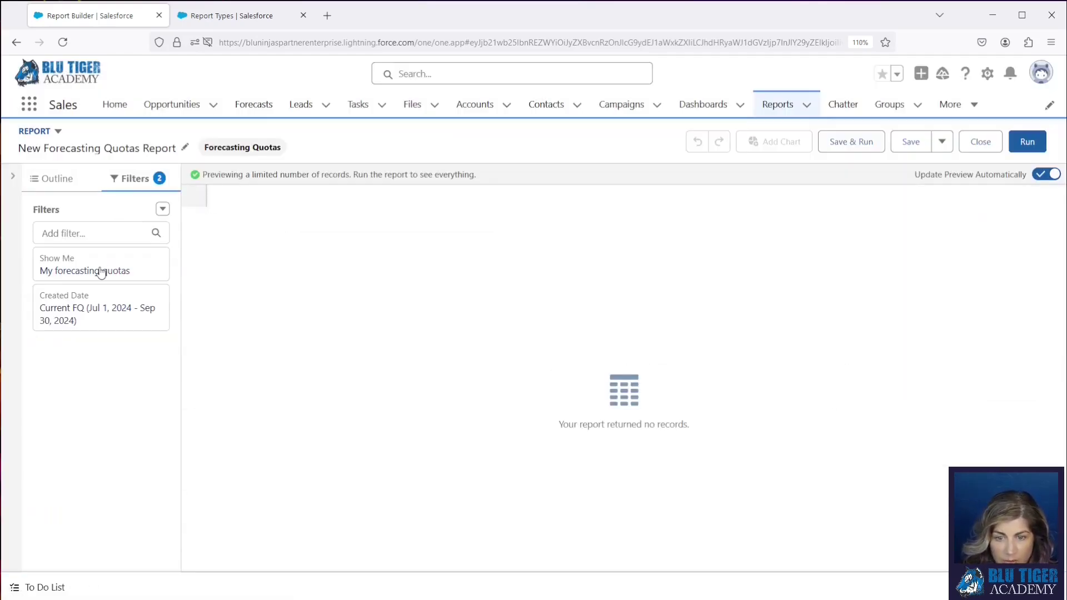
click(100, 271)
click(260, 284)
click(267, 348)
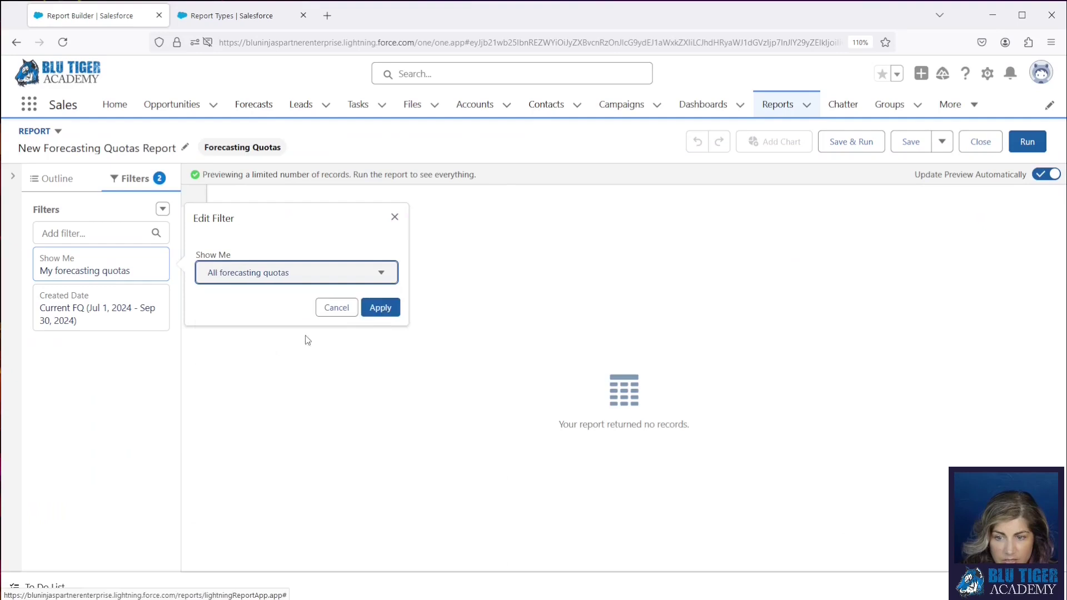
click(380, 307)
click(90, 319)
click(262, 286)
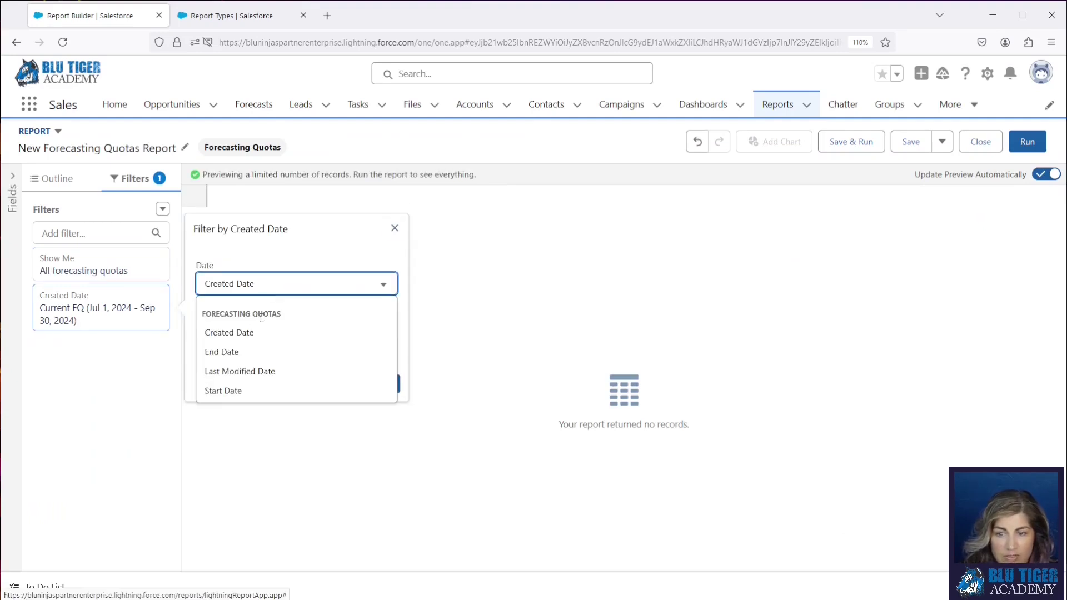
click(255, 352)
click(251, 335)
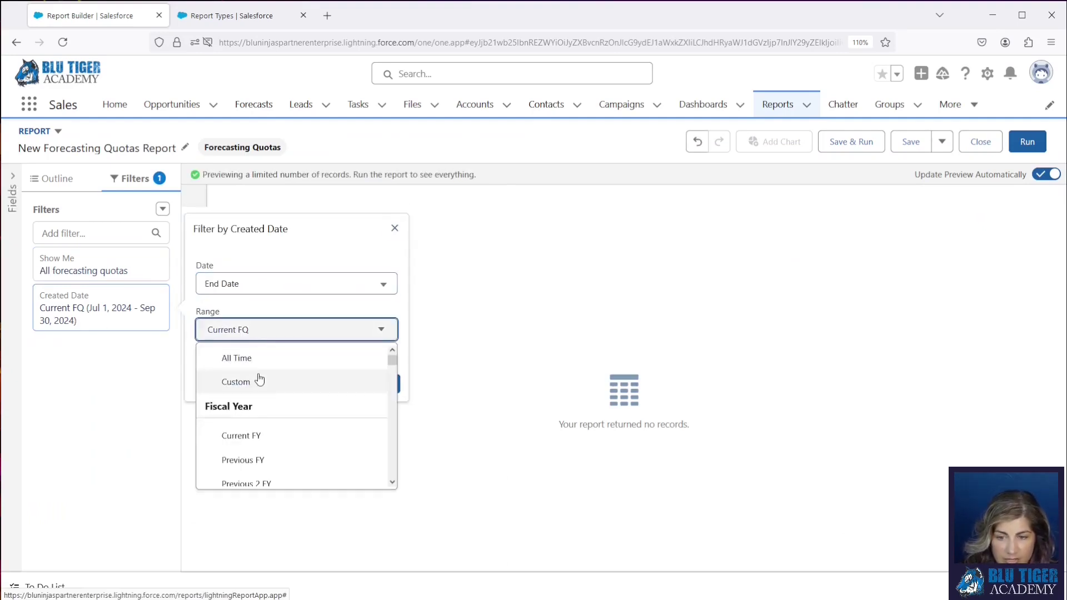
click(257, 433)
click(381, 383)
Group the report rows by End Date
click(56, 178)
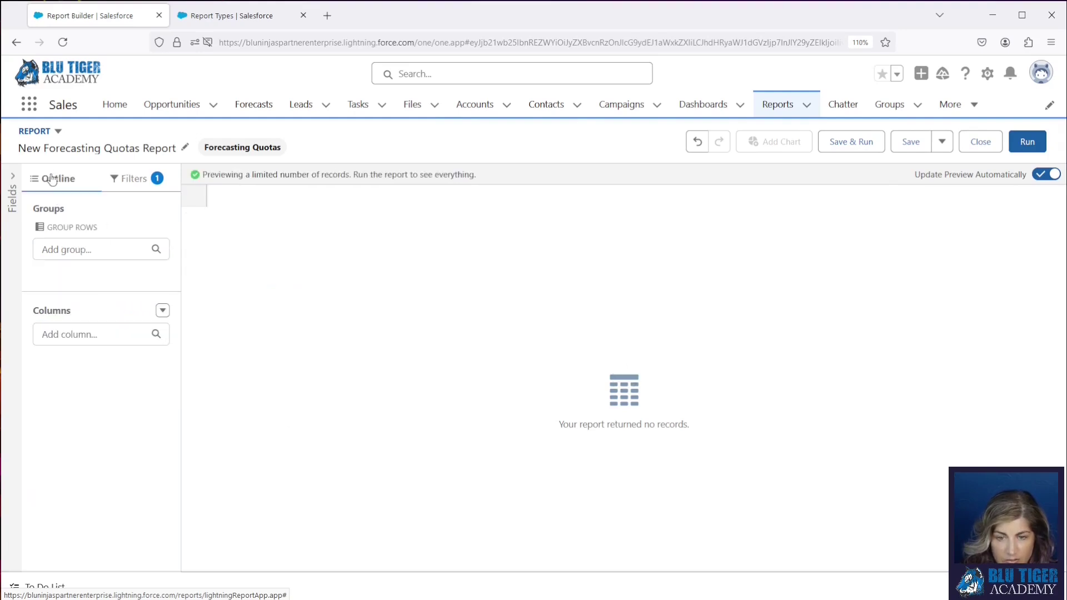
click(57, 256)
text(end)
click(69, 300)
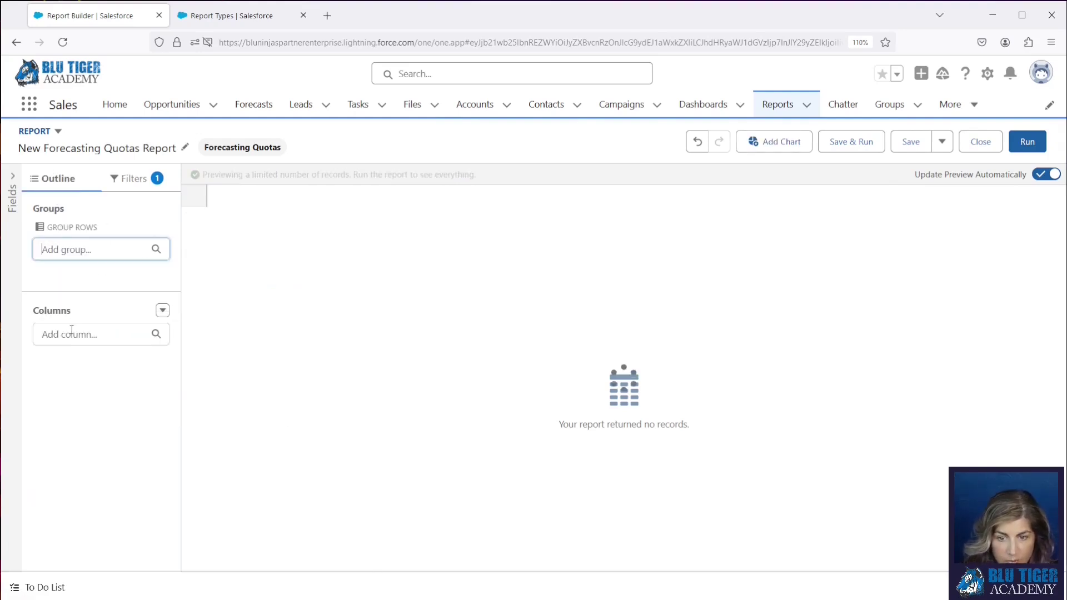
click(70, 328)
click(86, 306)
Add owner Full Name and Quota Amount columns, then group by owner under End Date
click(87, 411)
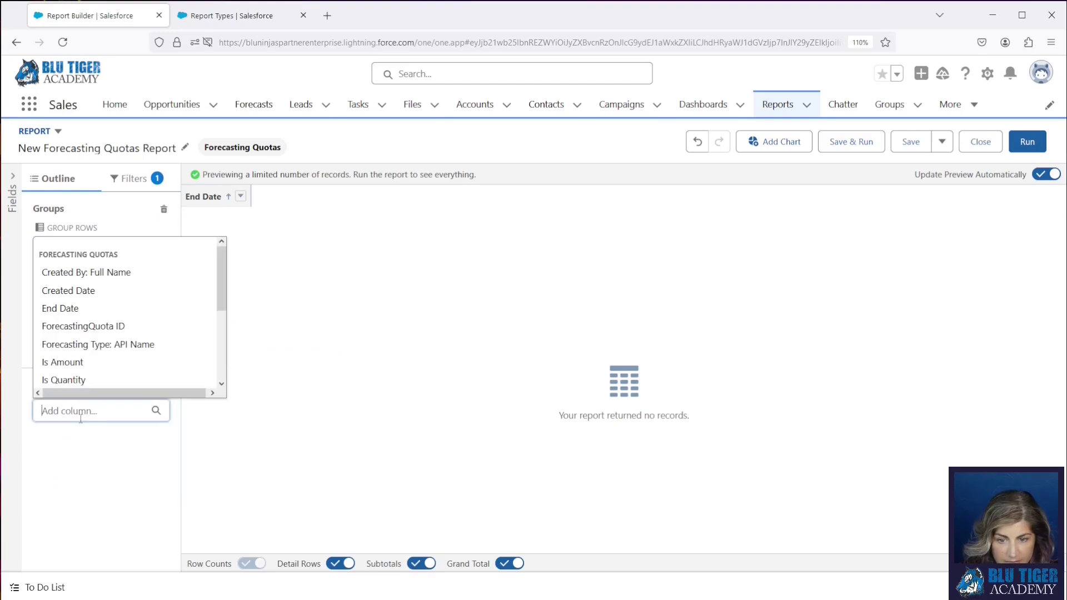
scroll(88, 287, down, 1)
scroll(88, 286, down, 3)
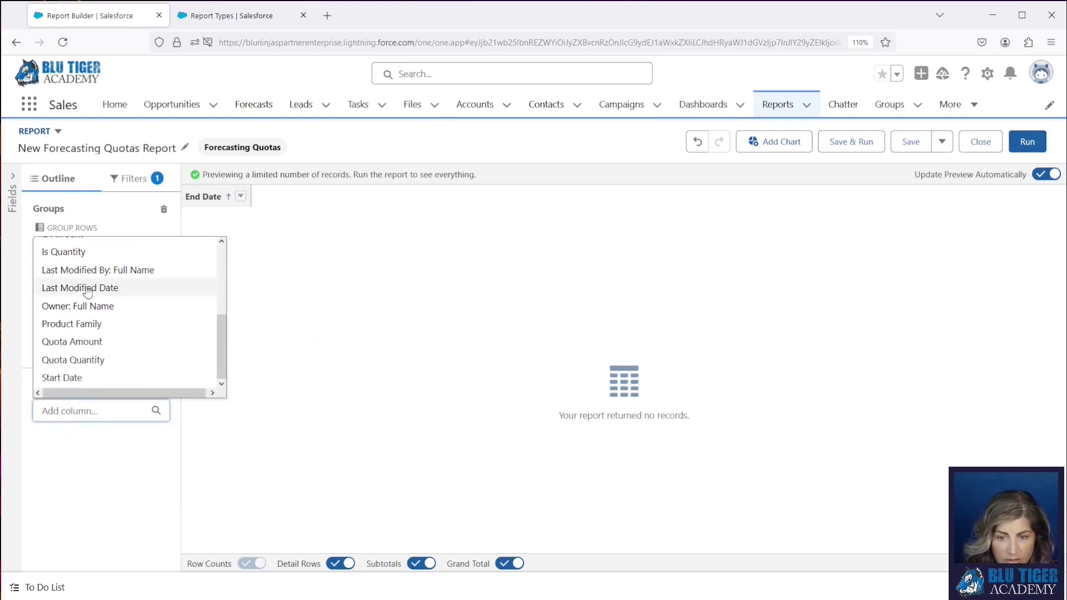
click(84, 307)
click(75, 411)
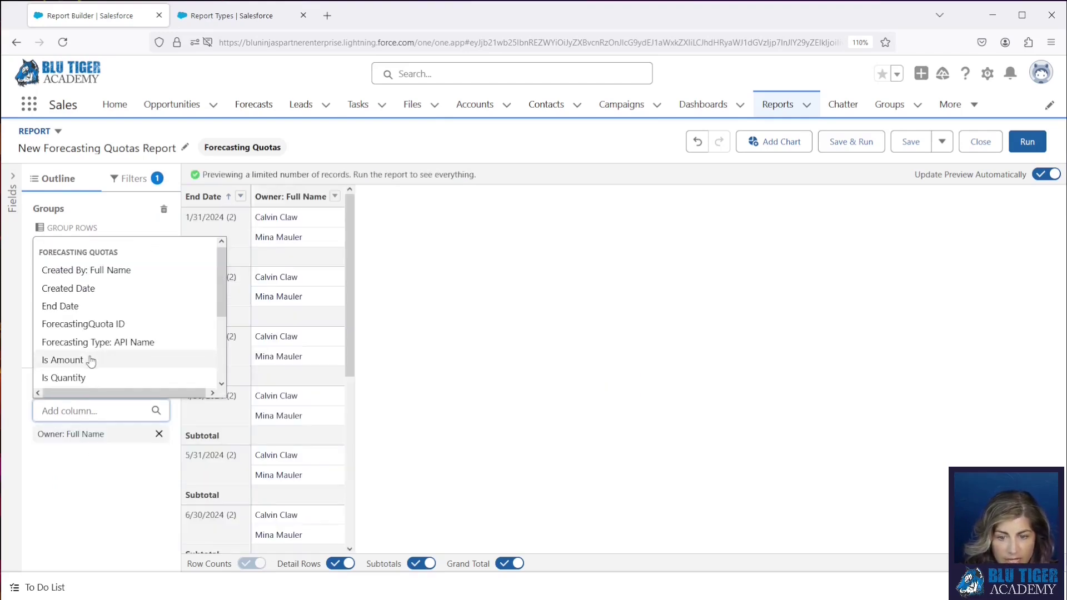
scroll(83, 334, down, 2)
click(84, 342)
click(92, 410)
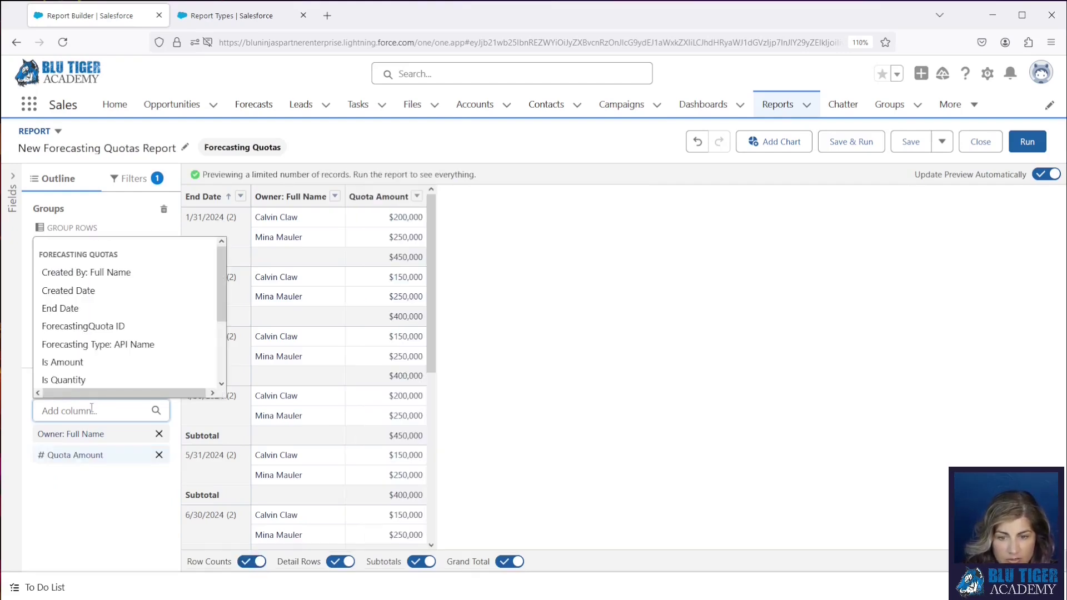
click(93, 503)
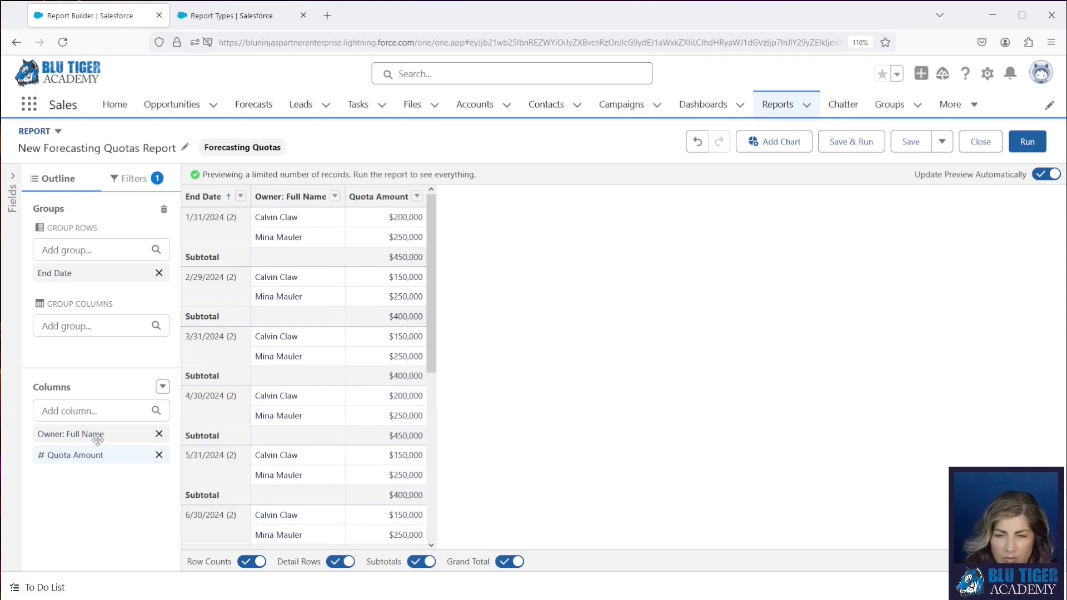
drag(95, 434, 92, 290)
Save and run it as New Forecasting Quotas Report, checking the $10,365,000 total across 48 records
click(851, 142)
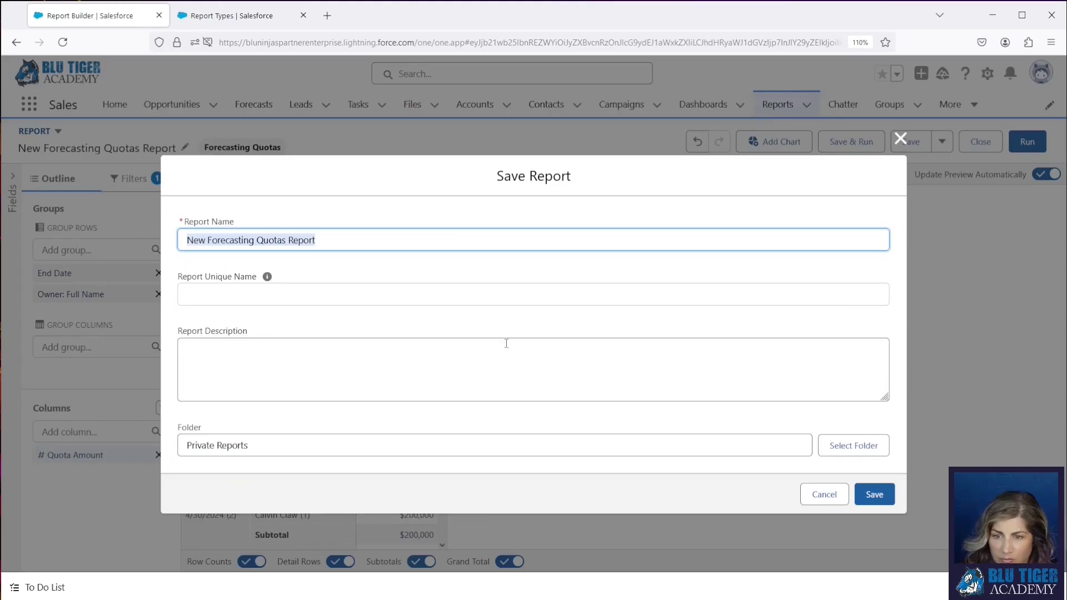
key(Tab)
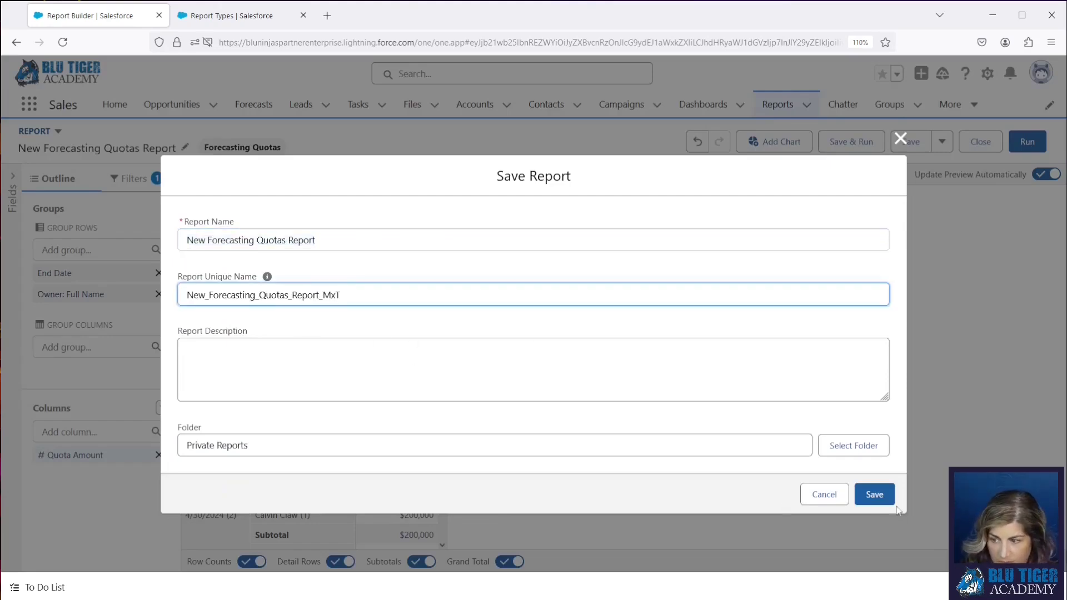
click(883, 499)
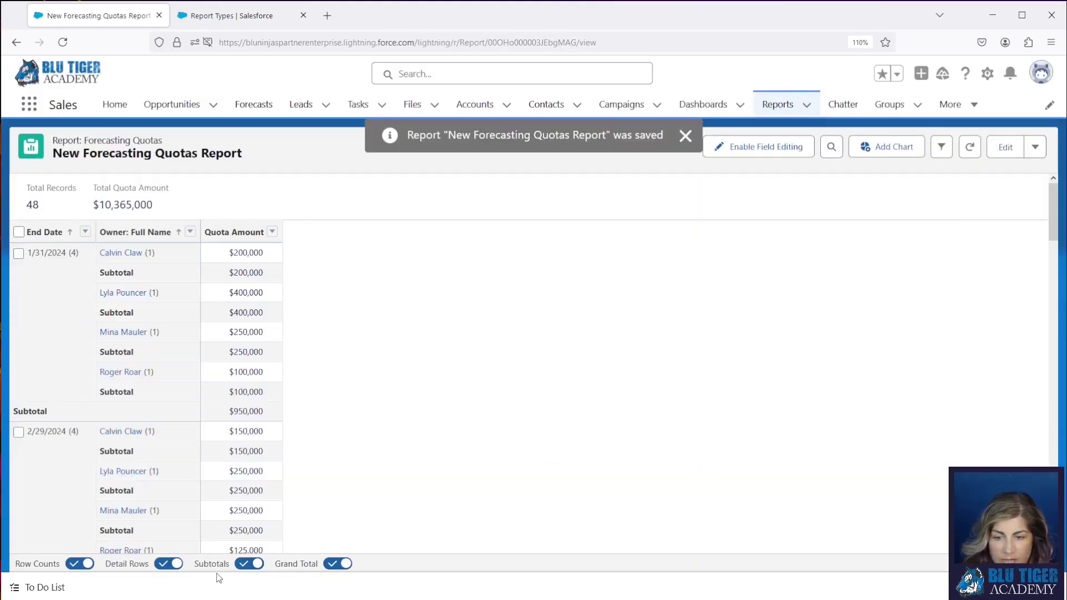
scroll(448, 390, down, 15)
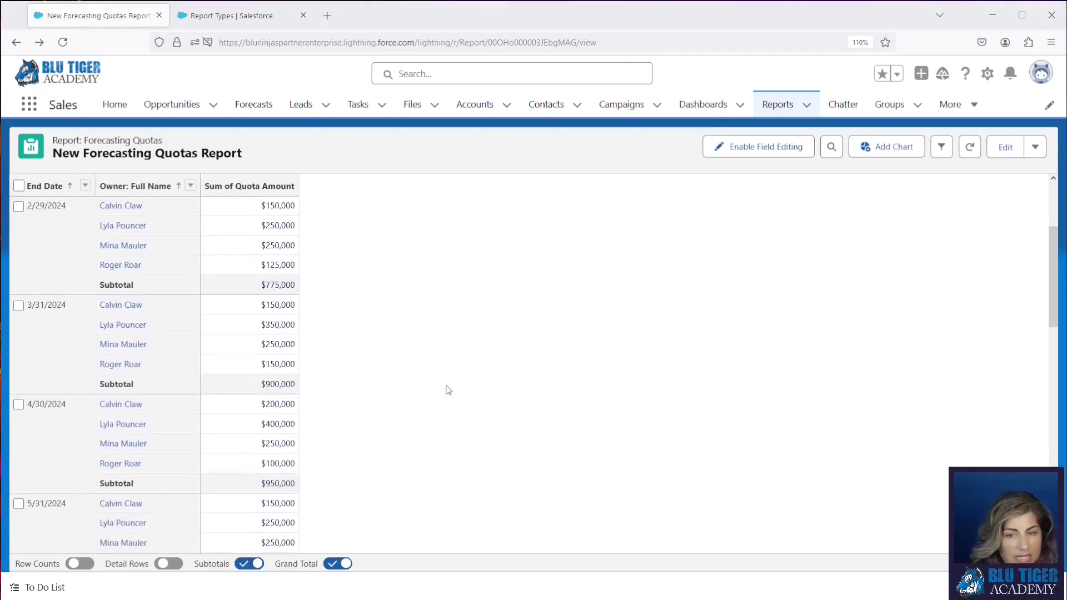
scroll(448, 390, down, 5)
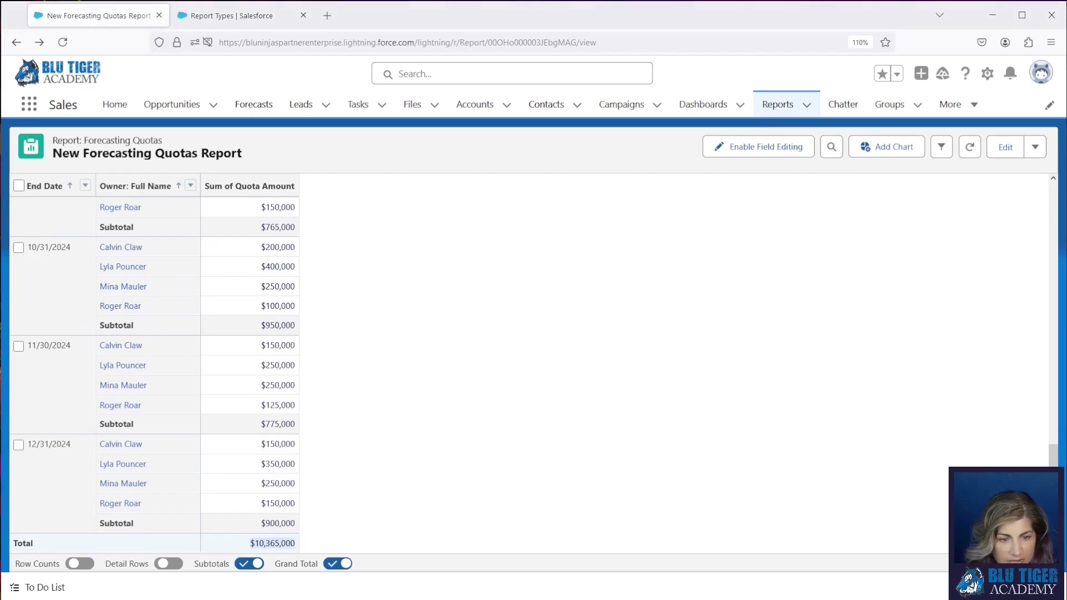
key(alt+Tab)
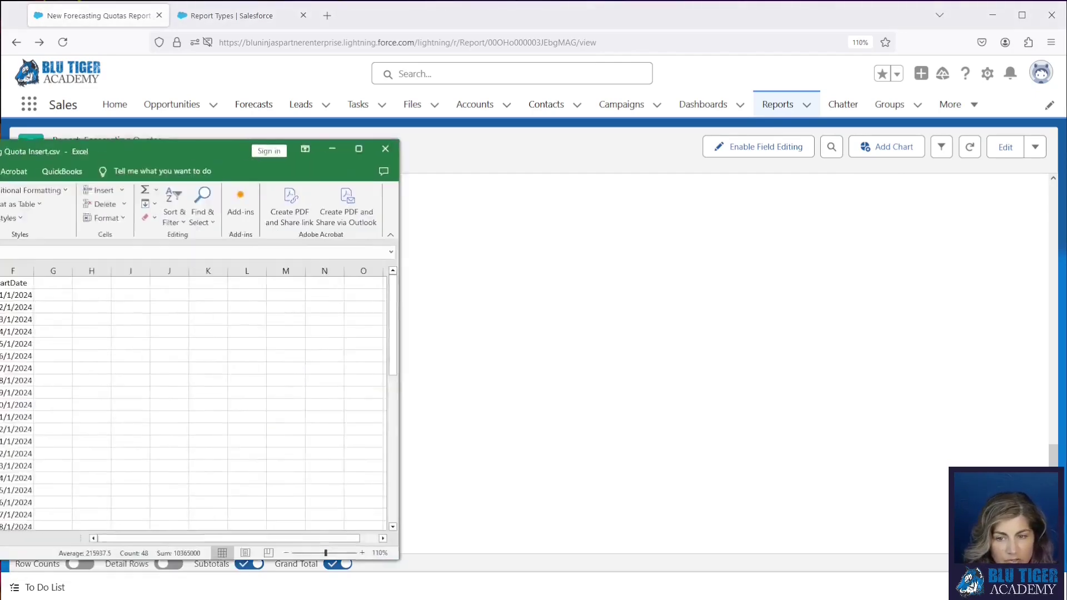
Select the Quota Amount values E2:E49 in Excel, confirm 48 values summing to 10,365,000, then close the workbook
click(421, 258)
click(420, 231)
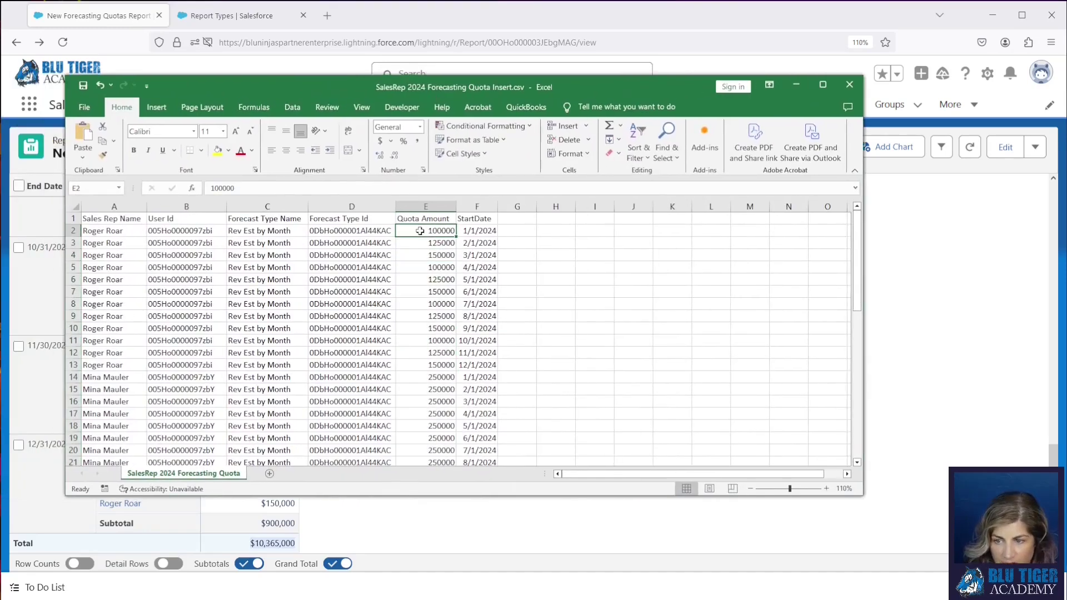
key(ctrl+shift+Down)
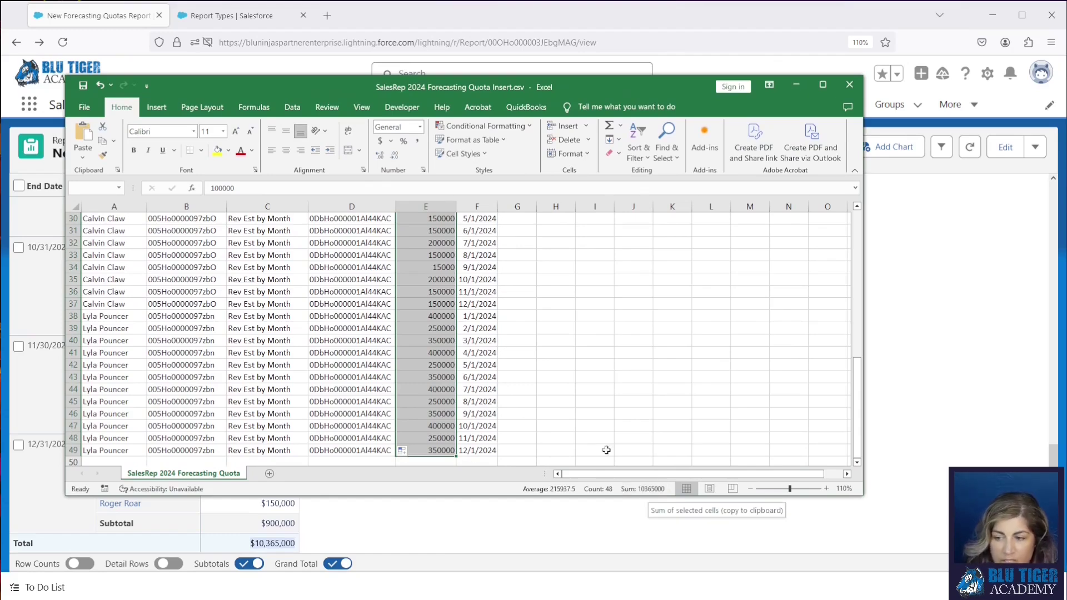
click(849, 85)
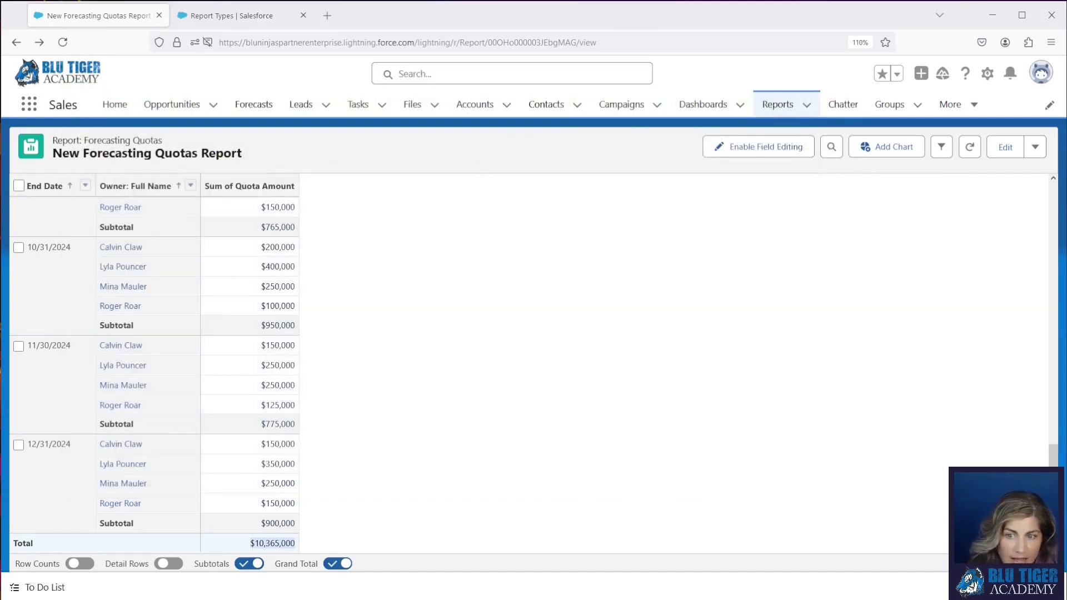
Show forecasts from July FY 2024 to September FY 2024 and expand July to list its managers
click(248, 109)
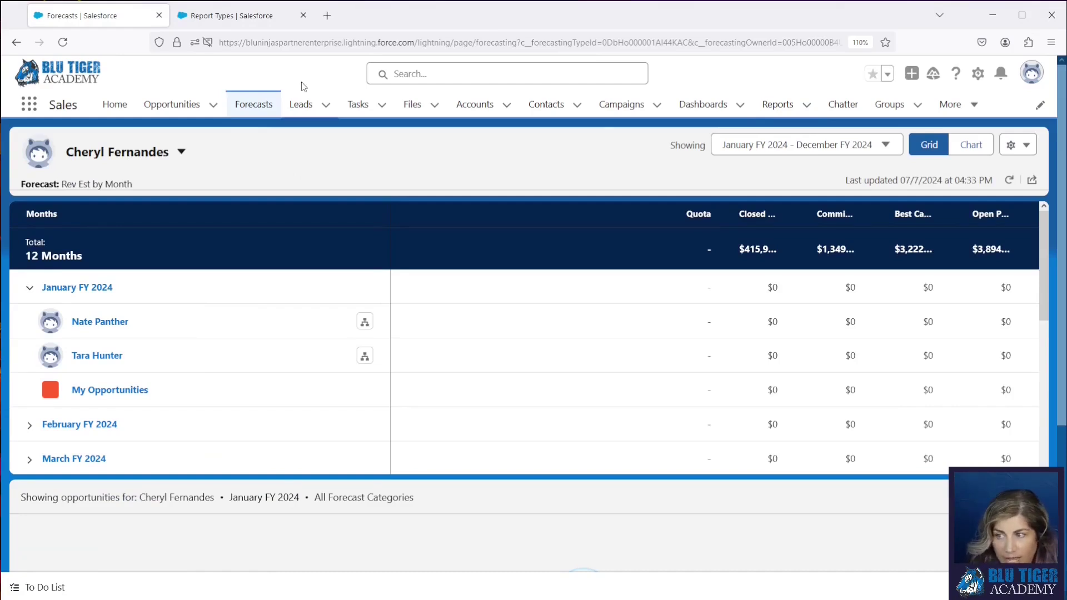
click(809, 146)
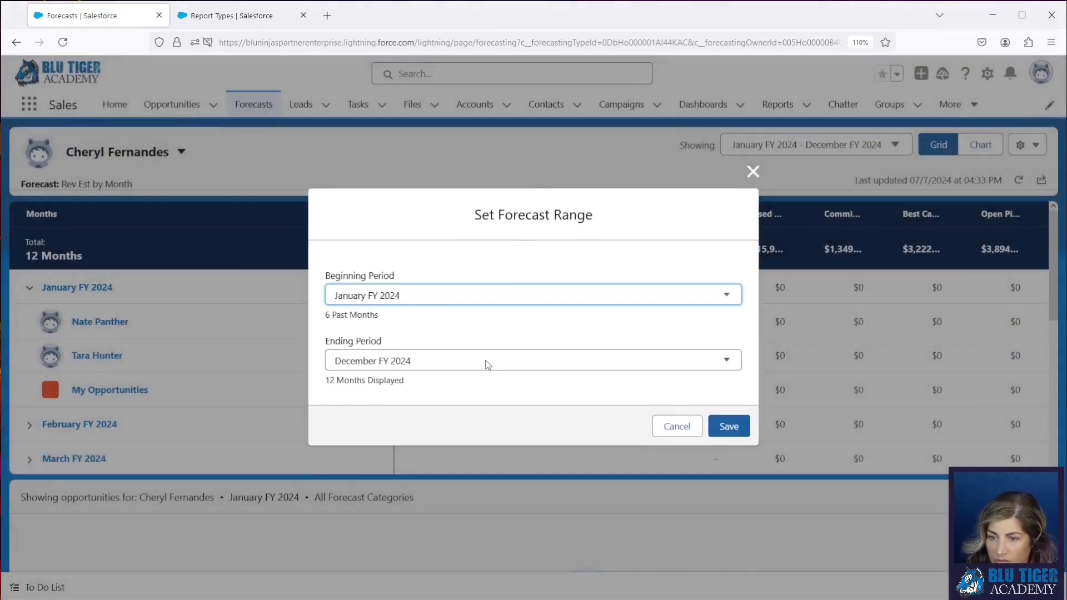
click(410, 296)
scroll(414, 444, down, 5)
click(376, 377)
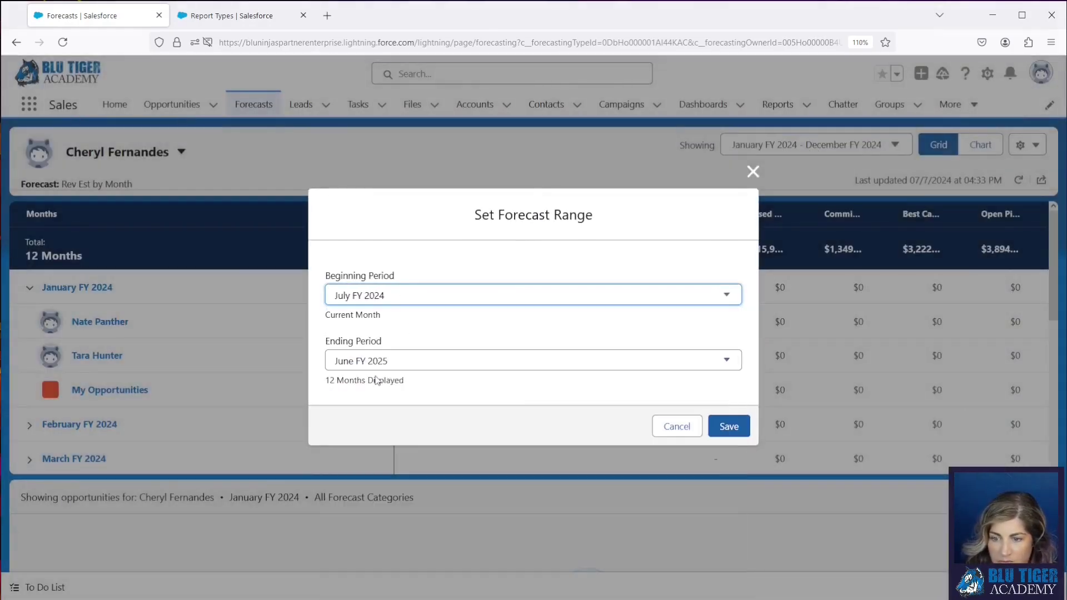
click(384, 363)
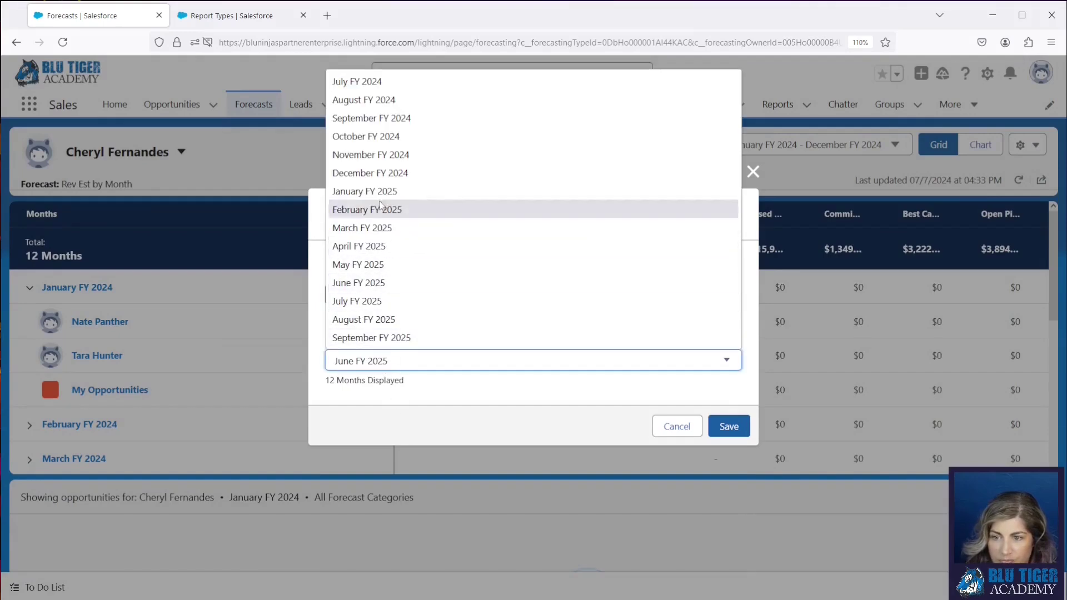
click(371, 118)
key(Return)
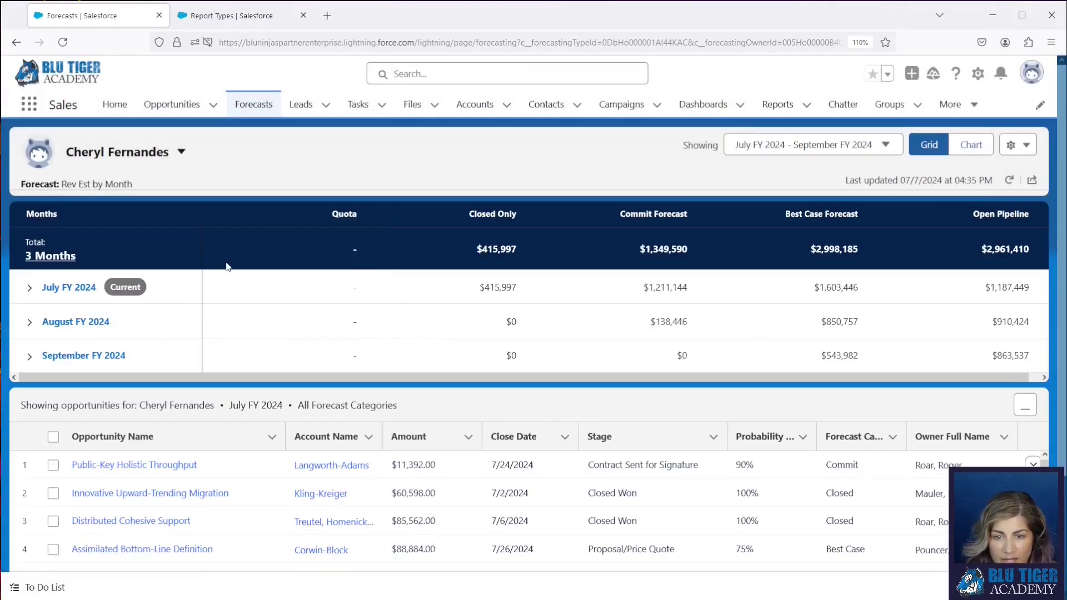
click(30, 287)
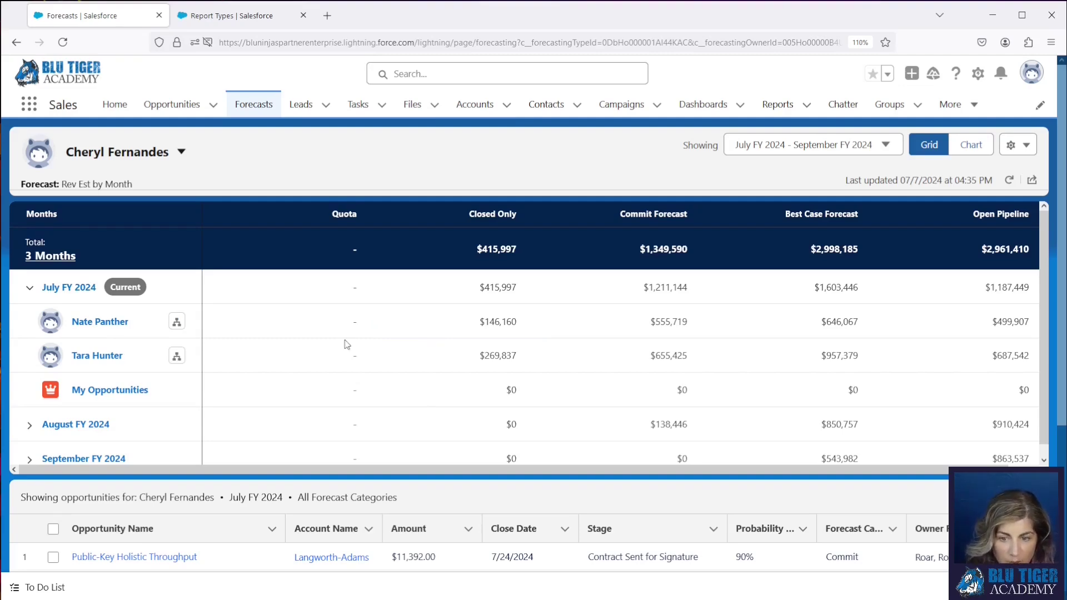
Drill into the second manager's team, then the second rep's forecast showing $400,000, $250,000 and $350,000 quotas
click(178, 358)
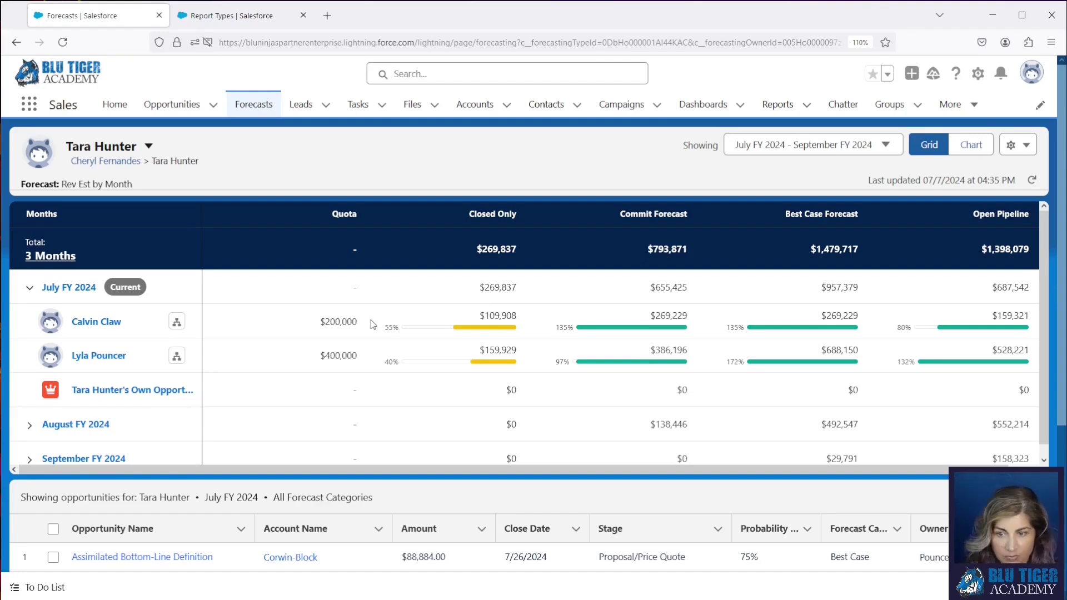
click(177, 356)
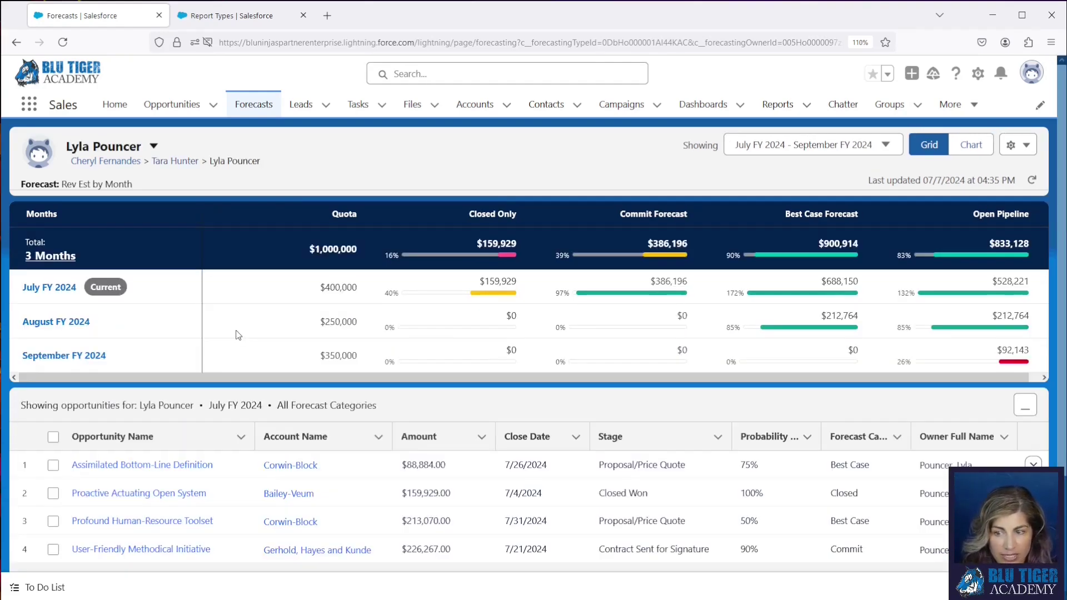